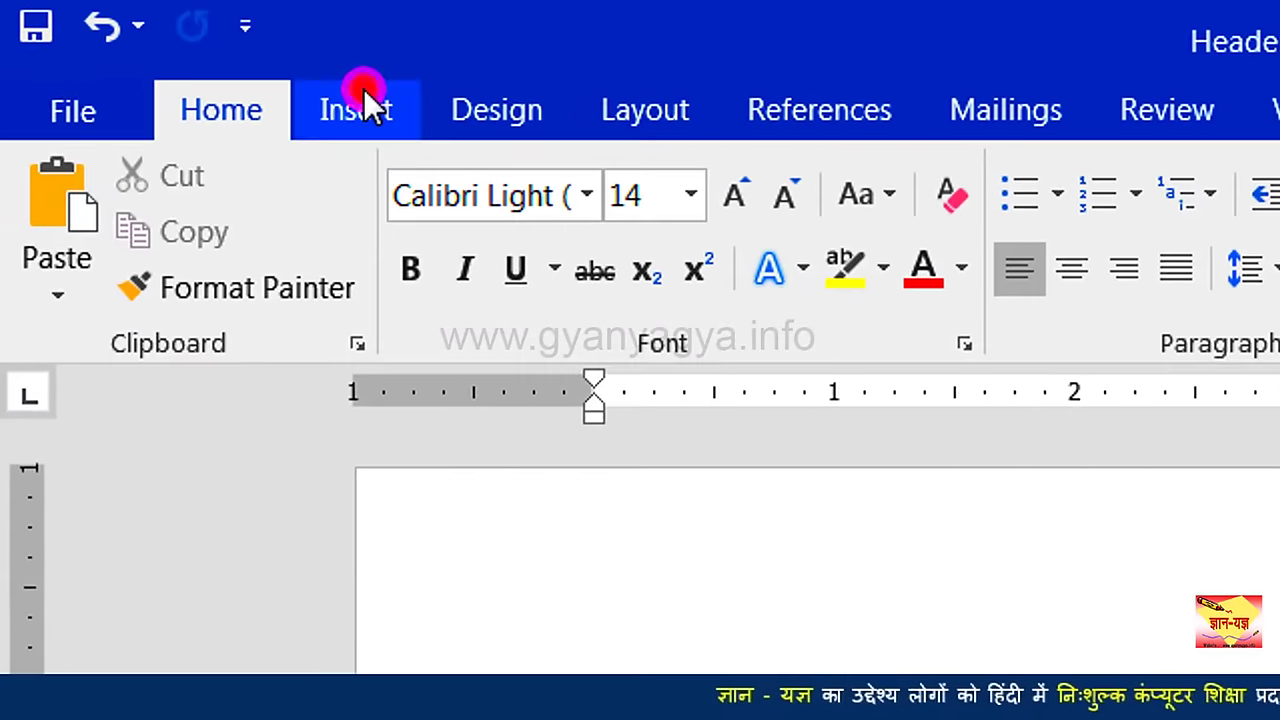
# Insert the Blank header design from the Insert tab's Header gallery
pyautogui.click(167, 47)
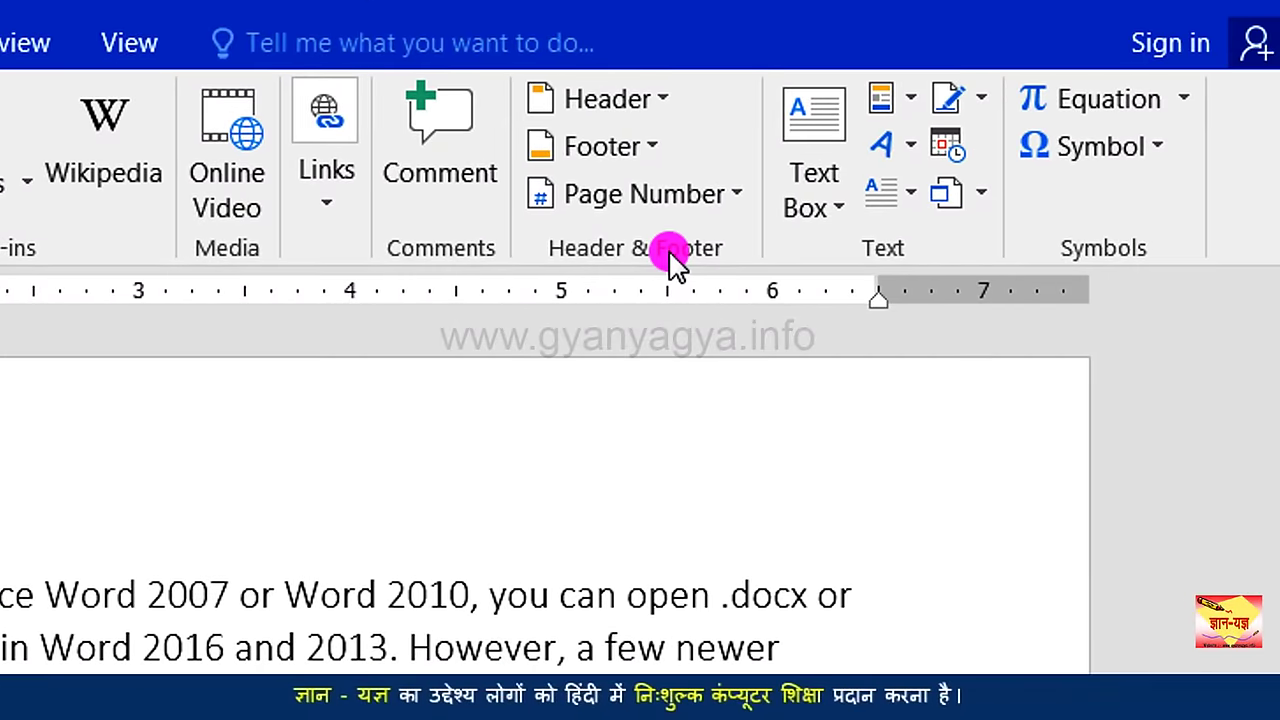
pyautogui.click(662, 102)
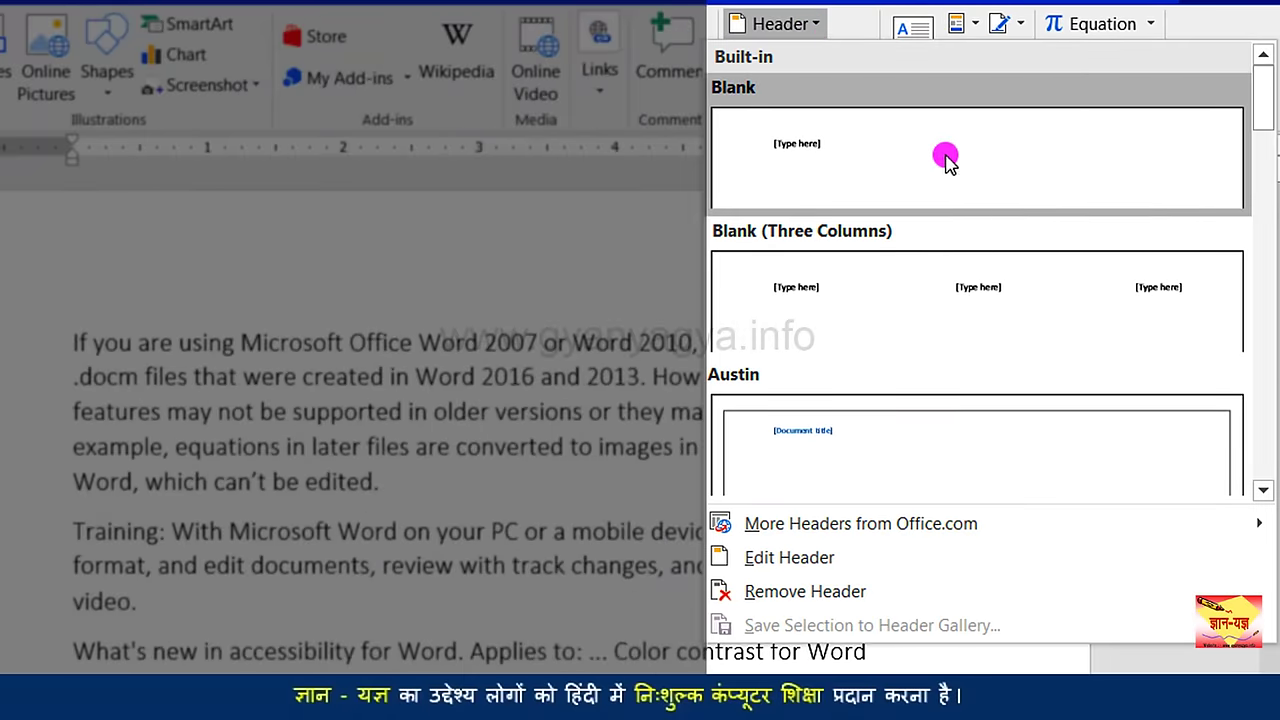
pyautogui.moveTo(1256, 140)
pyautogui.mouseDown()
pyautogui.moveTo(1265, 236)
pyautogui.moveTo(1248, 338)
pyautogui.moveTo(1251, 97)
pyautogui.mouseUp()
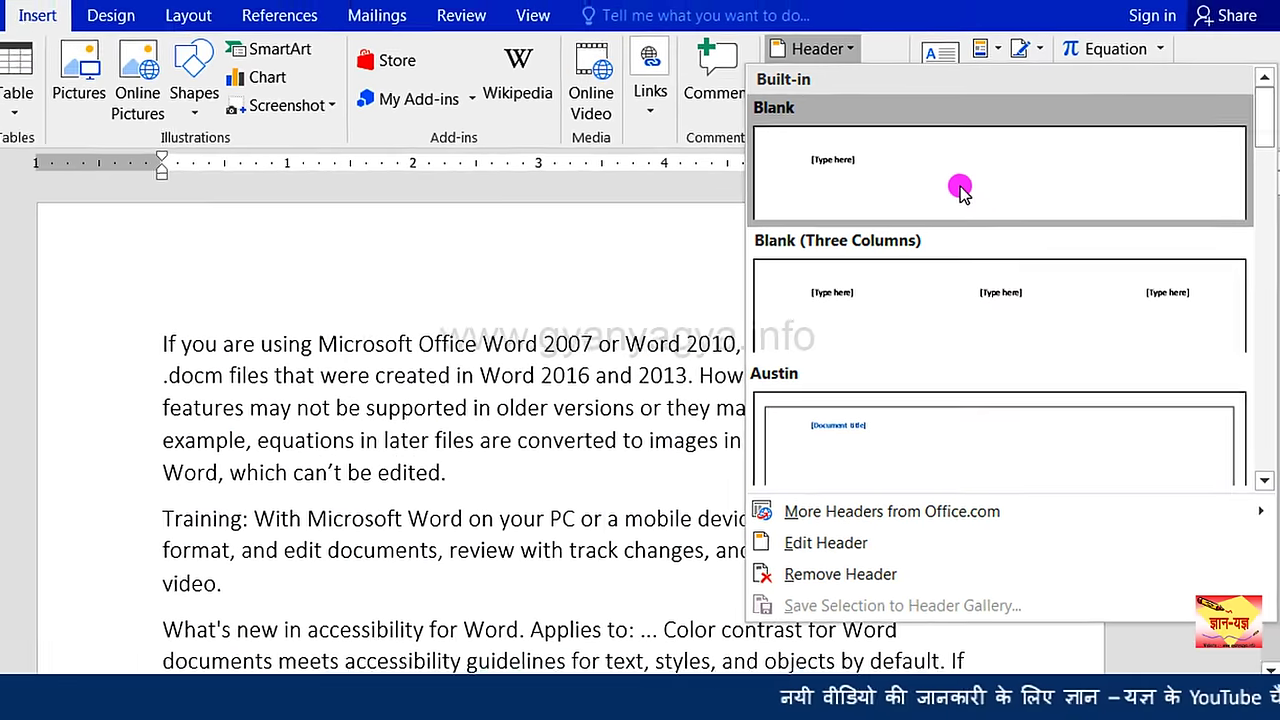
pyautogui.click(933, 175)
pyautogui.write('Word 2016')
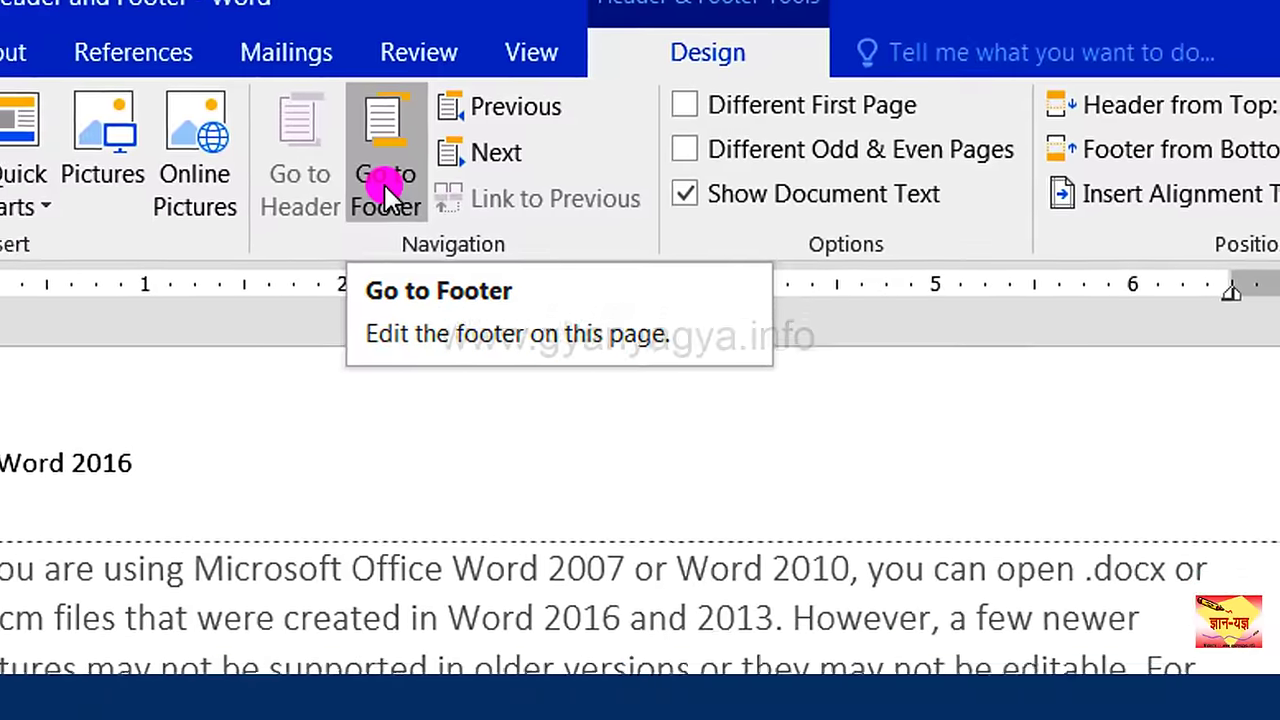
# Type 'PTO' at the right side of the page footer
pyautogui.click(368, 228)
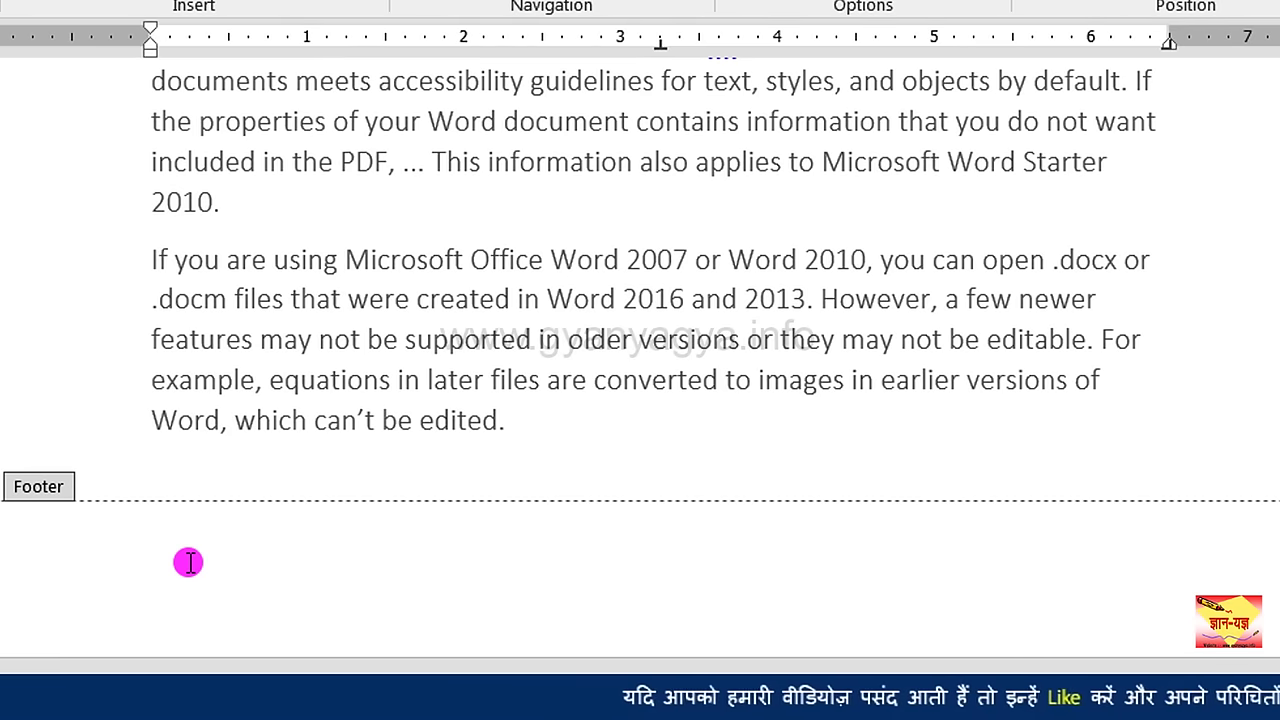
pyautogui.doubleClick(1180, 566)
pyautogui.write('PTO')
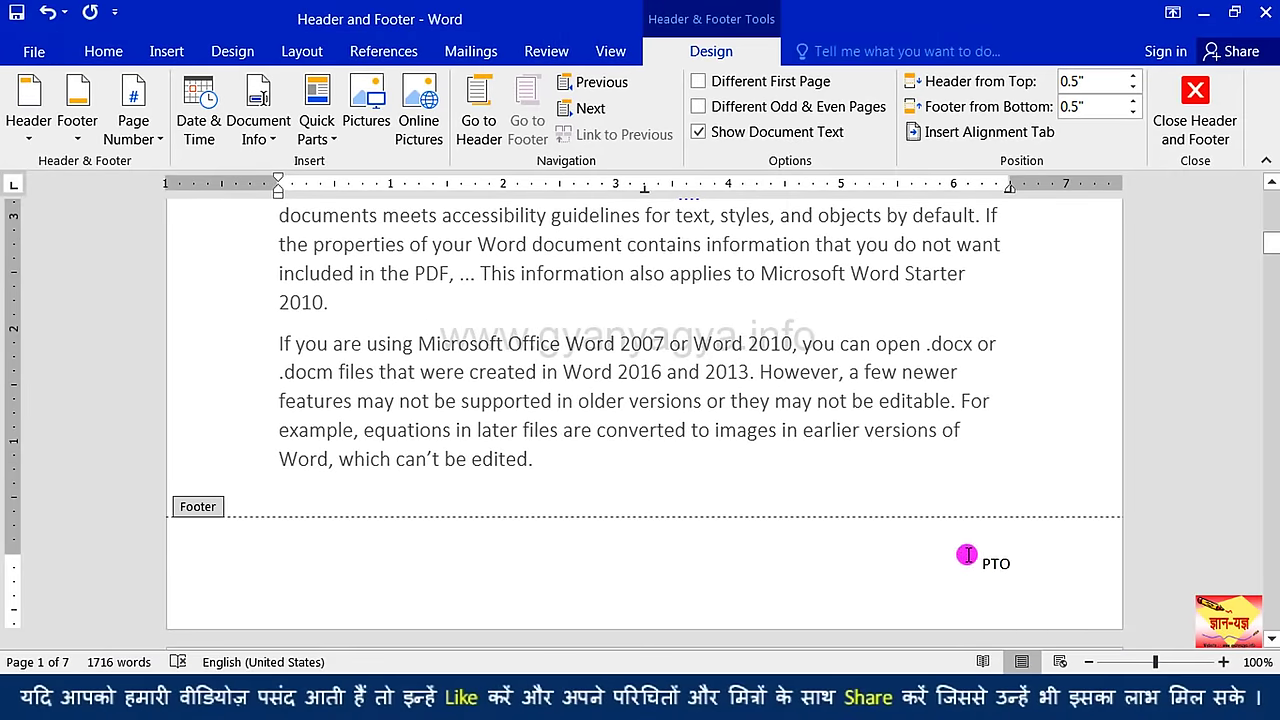
# Return to the body text, scroll through the pages, then jump back to the document start
pyautogui.doubleClick(815, 345)
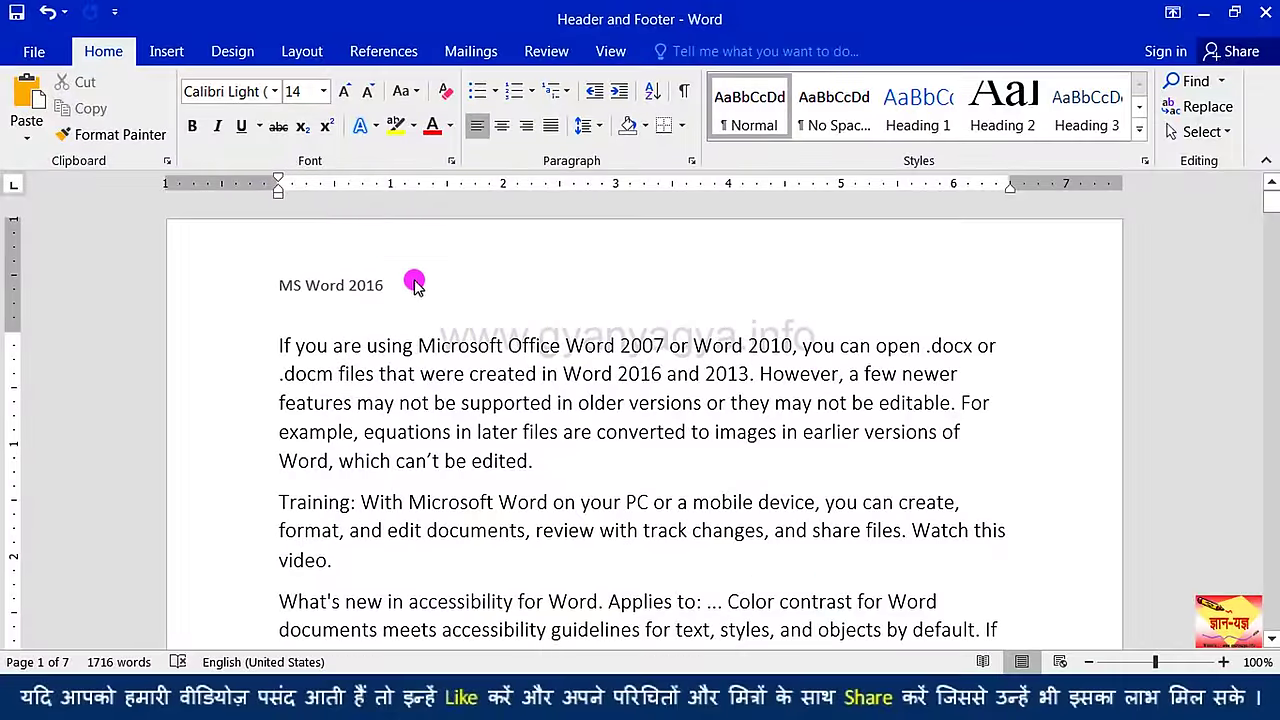
pyautogui.scroll(-2, 420, 322)
pyautogui.scroll(-2, 420, 322)
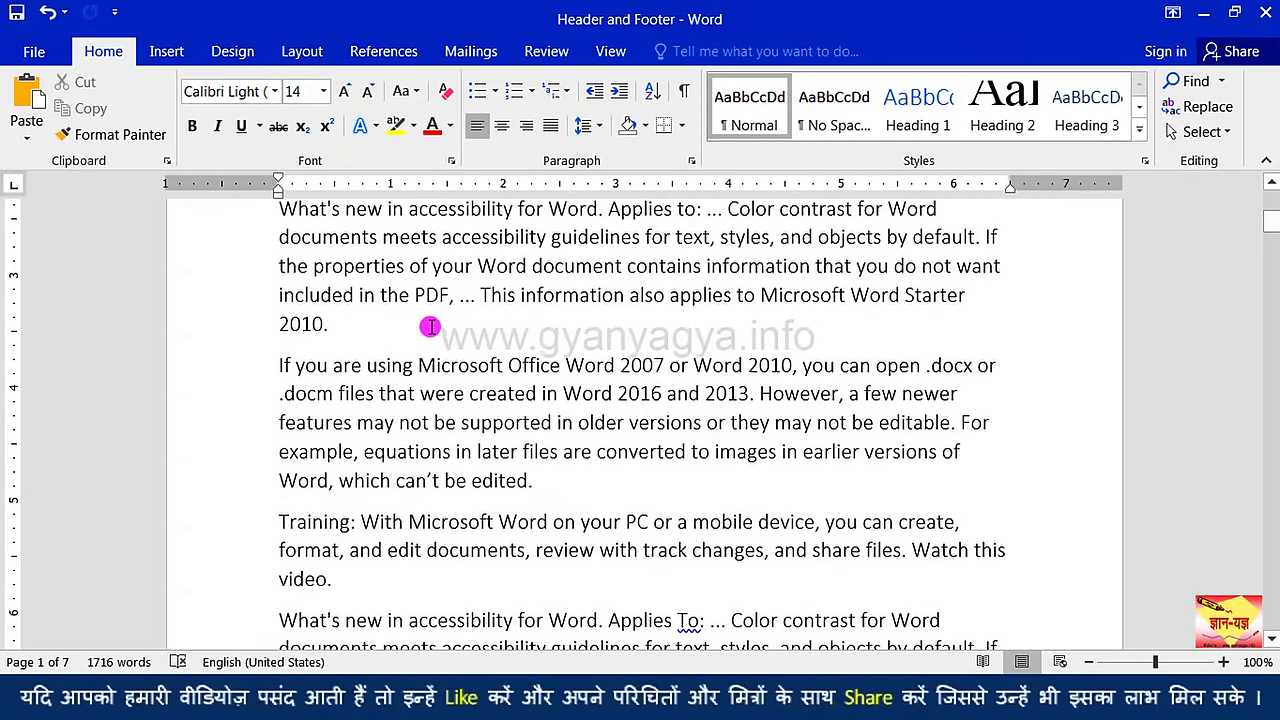
pyautogui.scroll(-2, 425, 330)
pyautogui.scroll(-2, 440, 338)
pyautogui.scroll(-2, 442, 339)
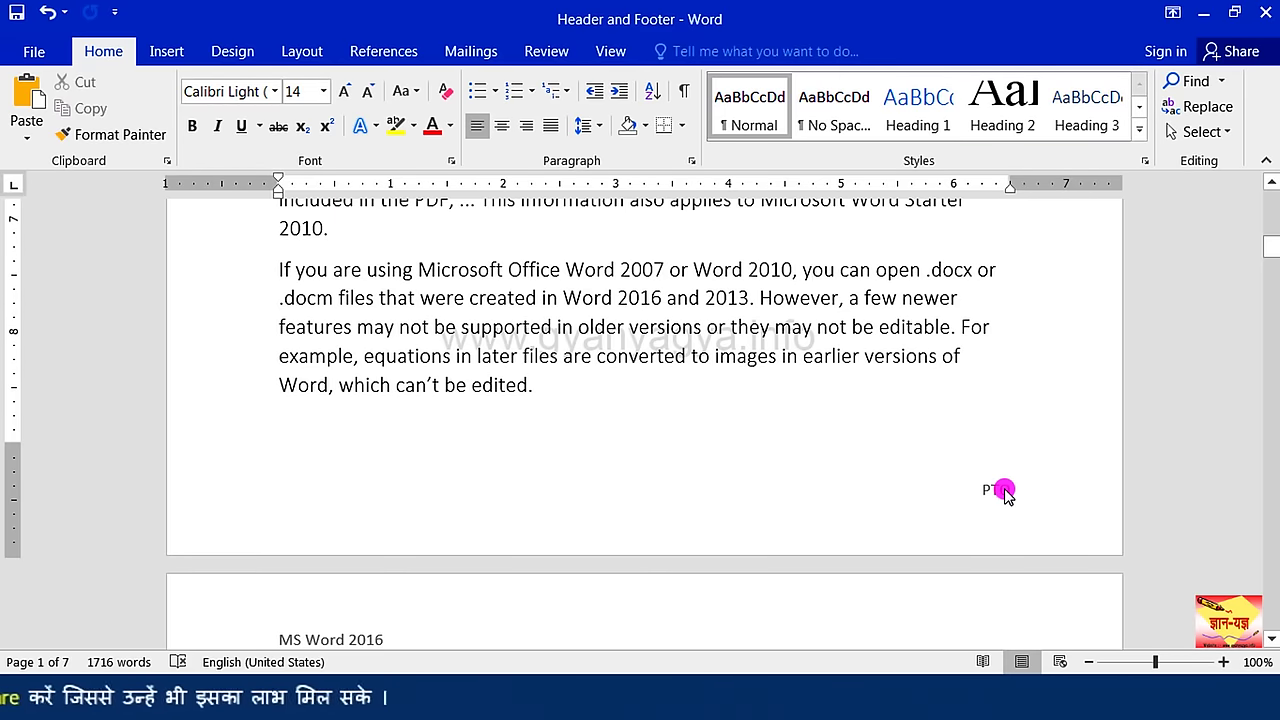
pyautogui.scroll(-2, 930, 480)
pyautogui.scroll(-2, 905, 470)
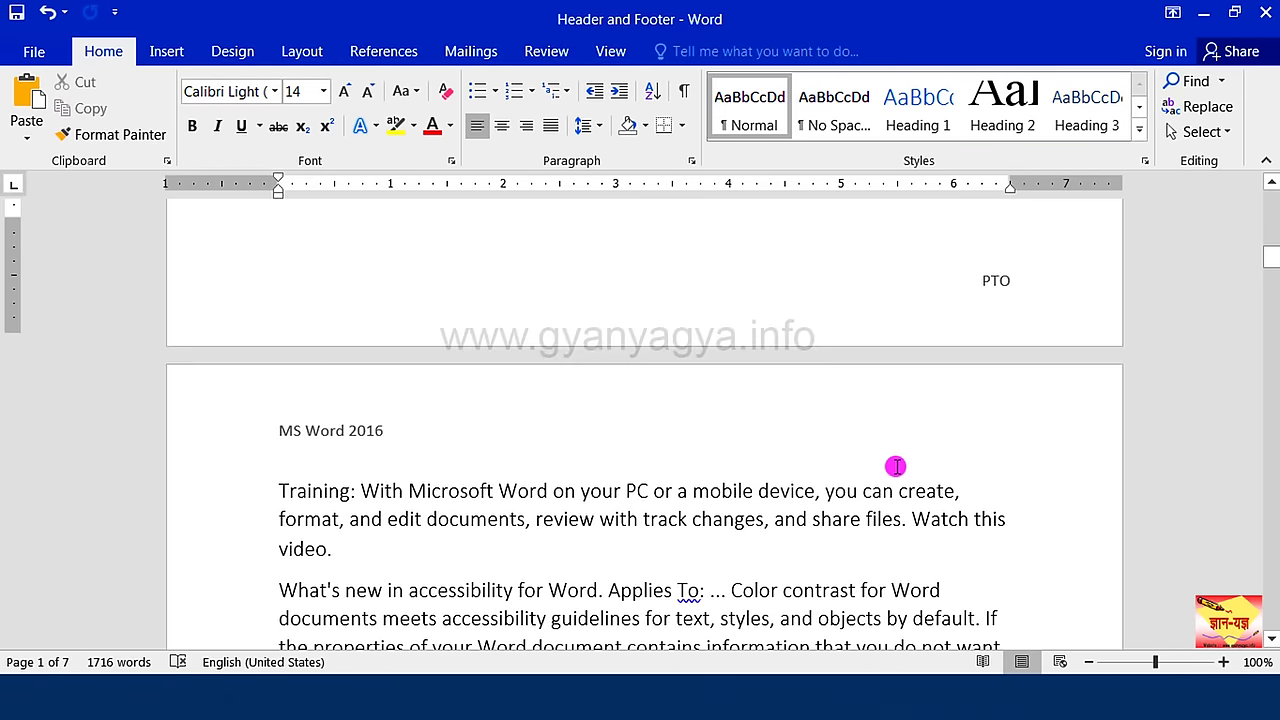
pyautogui.scroll(-2, 925, 463)
pyautogui.scroll(-1, 800, 450)
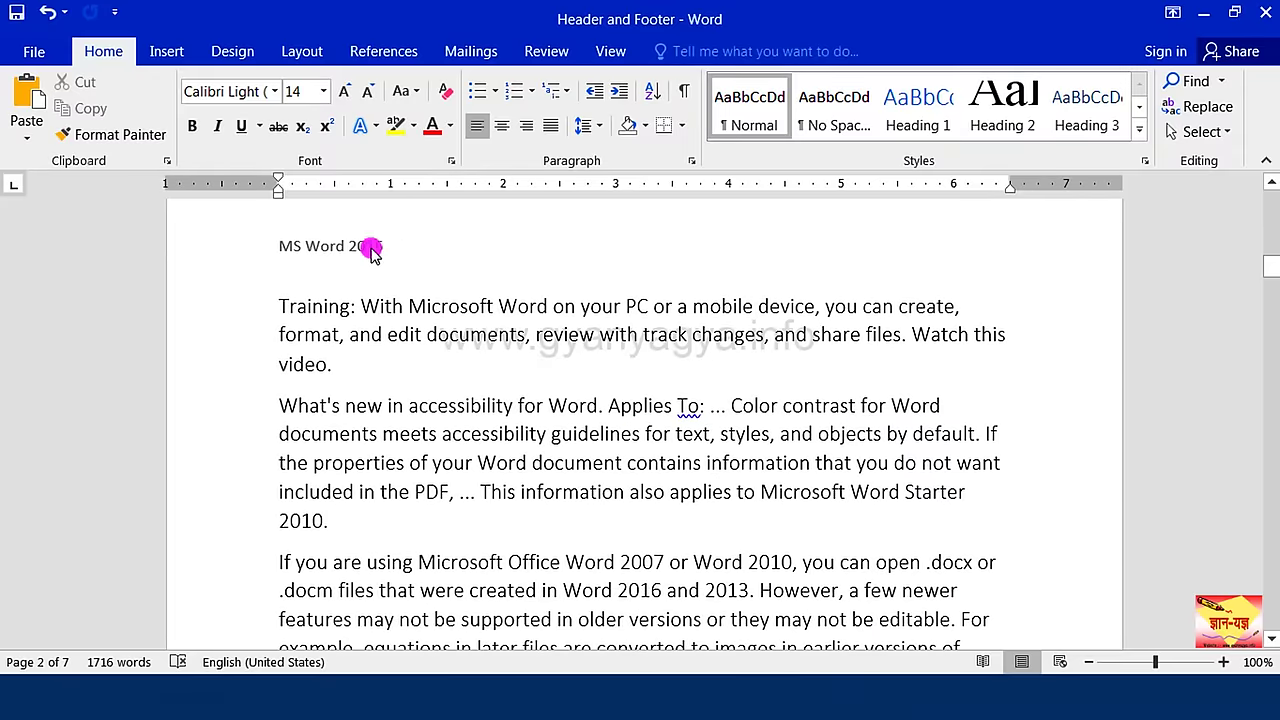
pyautogui.scroll(-3, 447, 340)
pyautogui.scroll(-6, 486, 337)
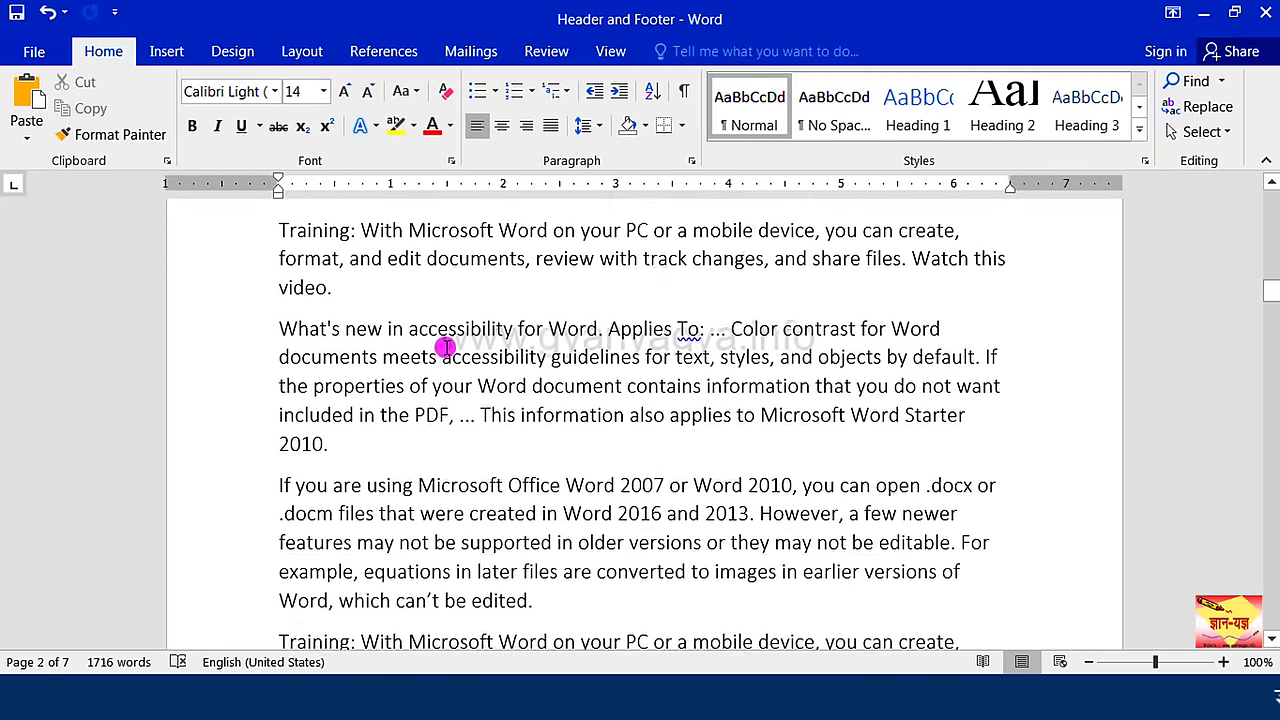
pyautogui.scroll(-5, 443, 269)
pyautogui.scroll(-5, 443, 349)
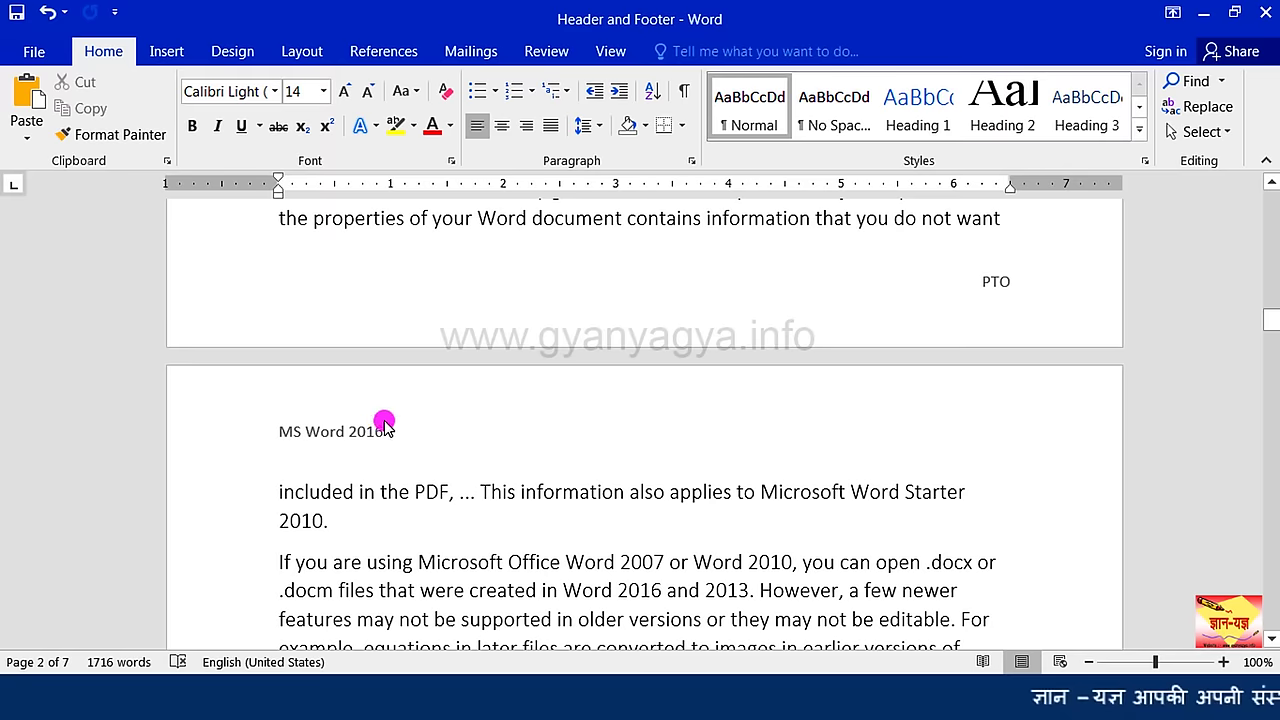
pyautogui.scroll(-3, 355, 441)
pyautogui.hotkey('ctrl', 'Home')
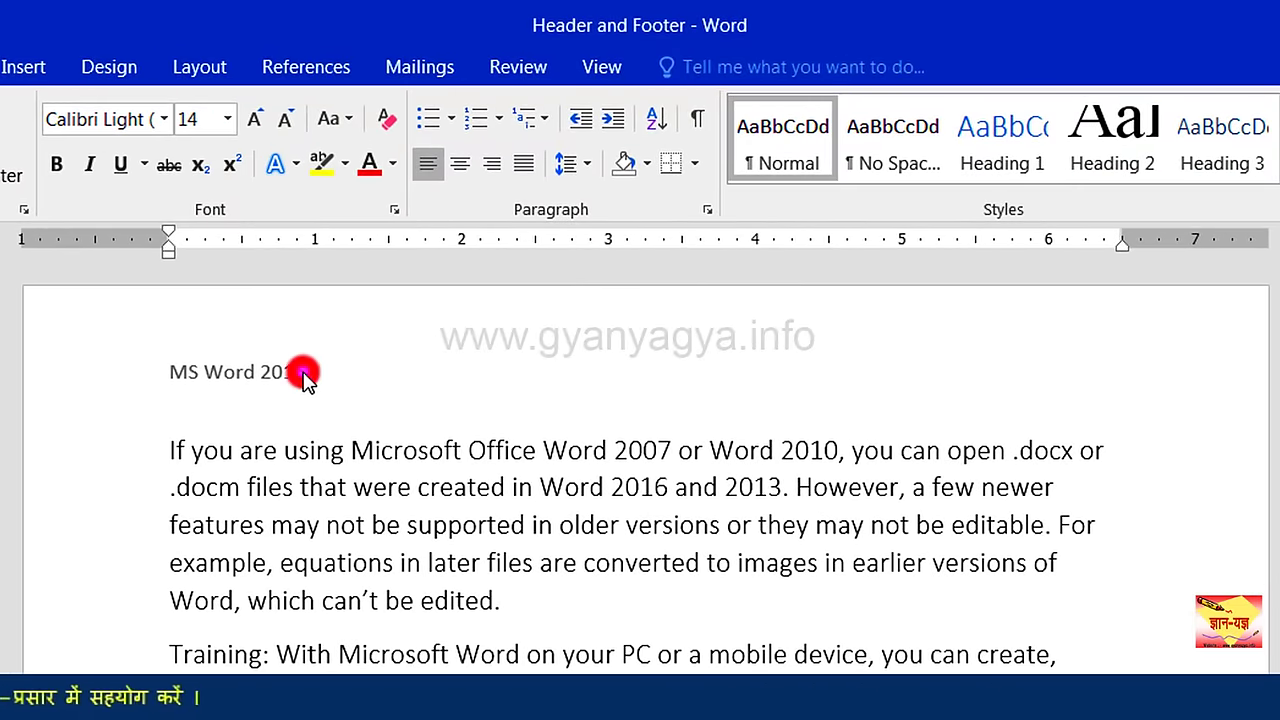
# Edit the header so 'MS Word 2016' becomes 'Microsoft Word 2016'
pyautogui.doubleClick(304, 373)
pyautogui.write('icro')
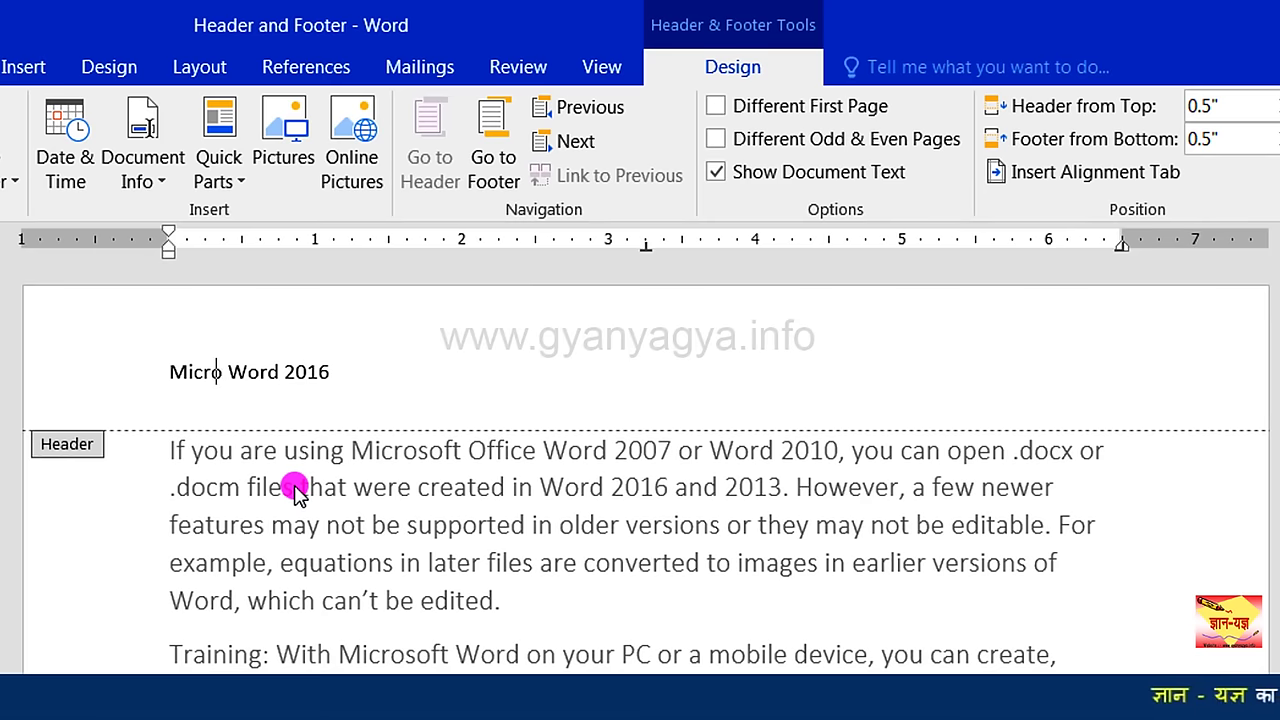
pyautogui.write('soft')
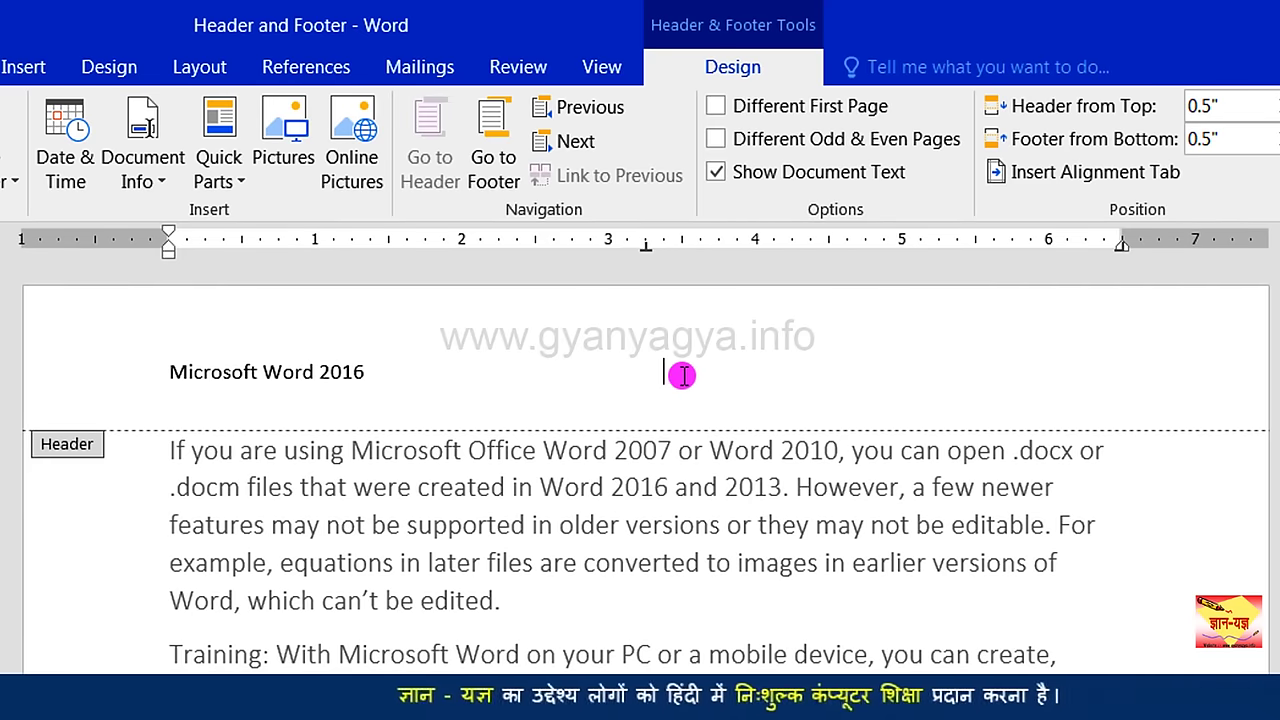
pyautogui.doubleClick(646, 369)
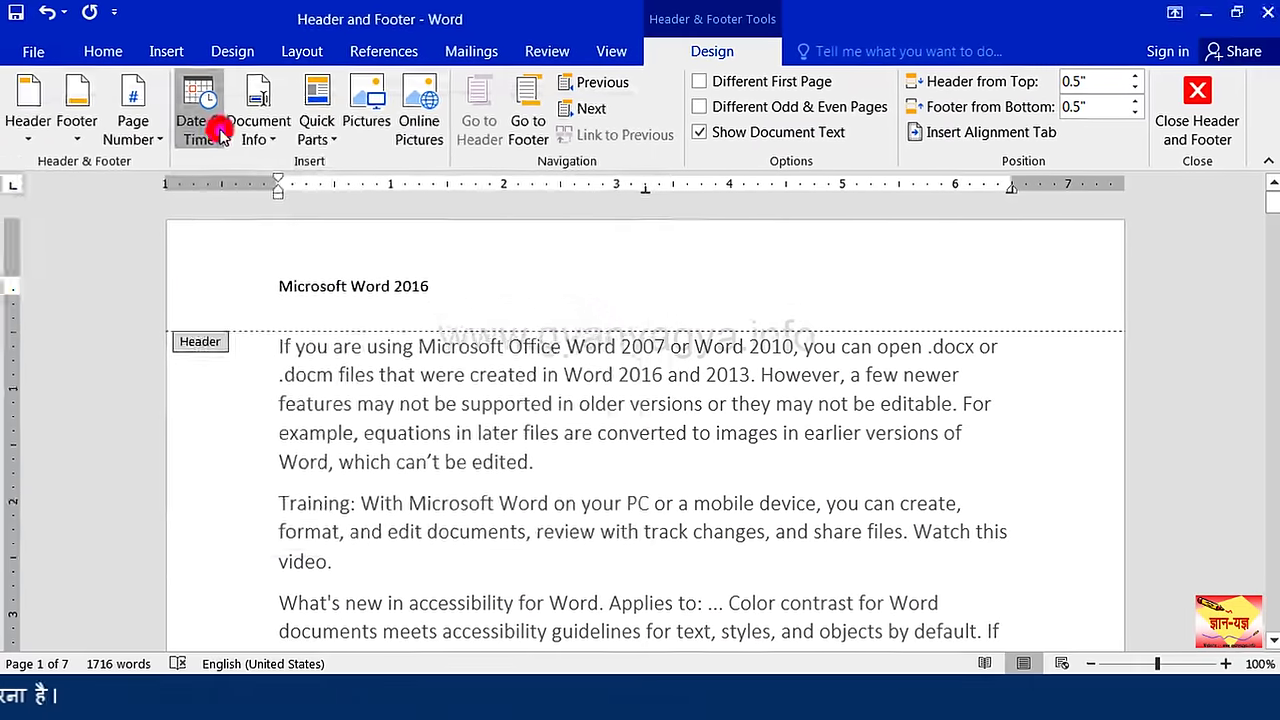
pyautogui.click(148, 268)
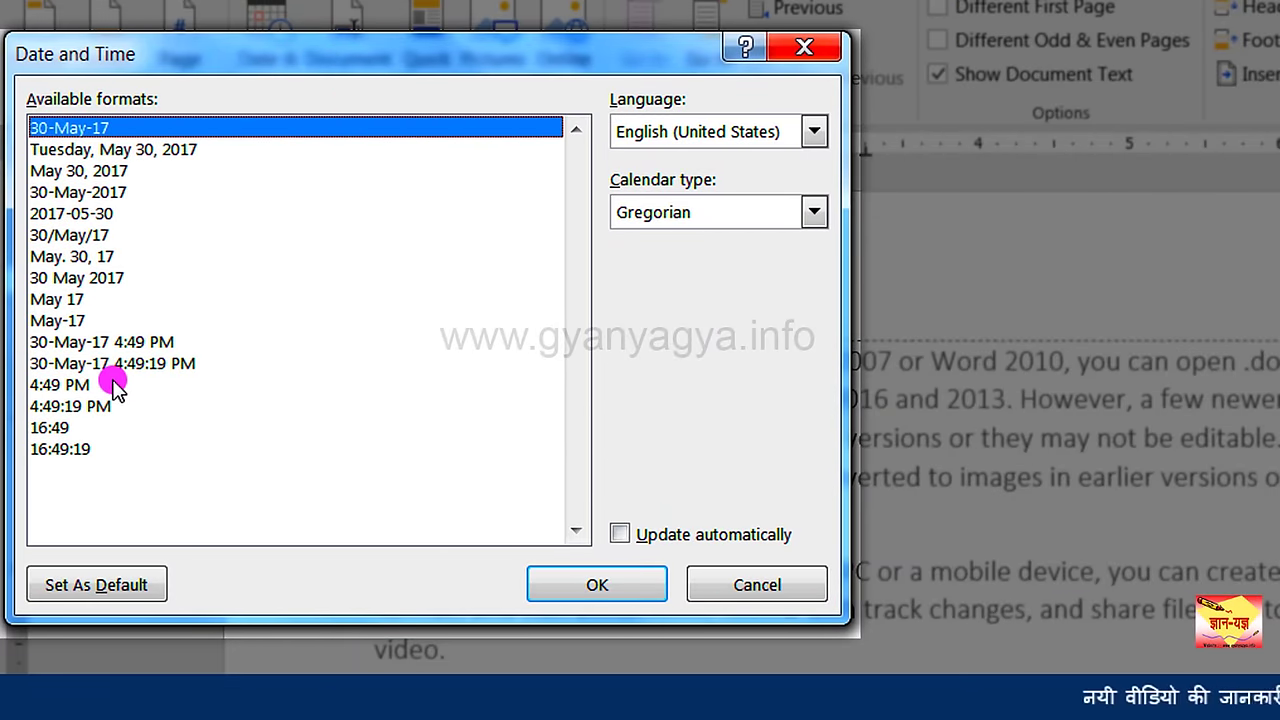
pyautogui.click(160, 345)
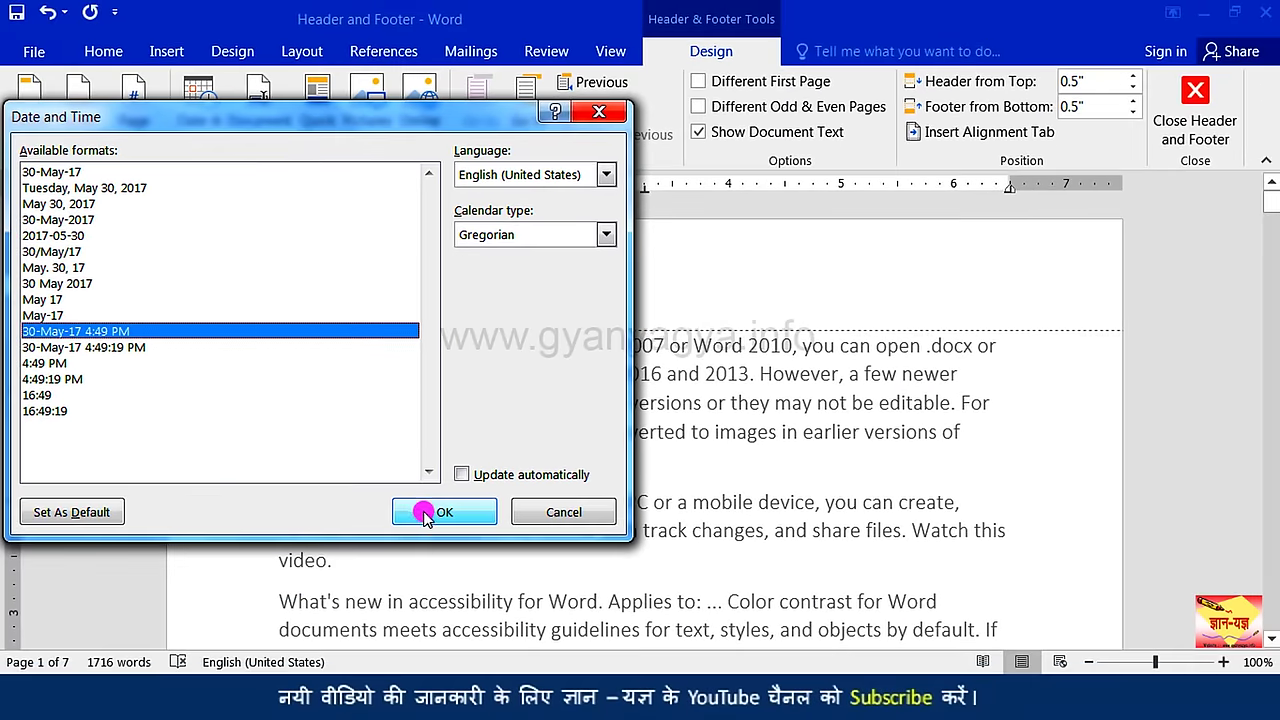
pyautogui.click(426, 514)
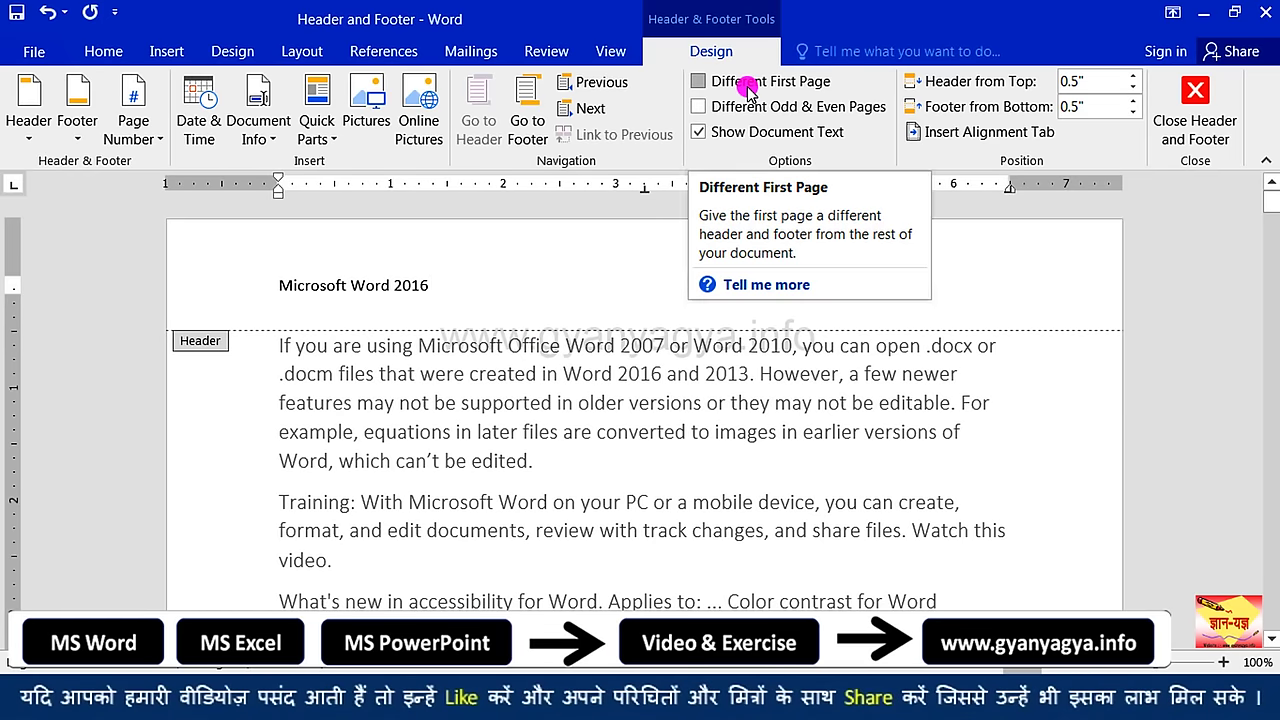
# Turn on Different First Page and give page 1 the header 'How to use Header & Footer'
pyautogui.click(746, 86)
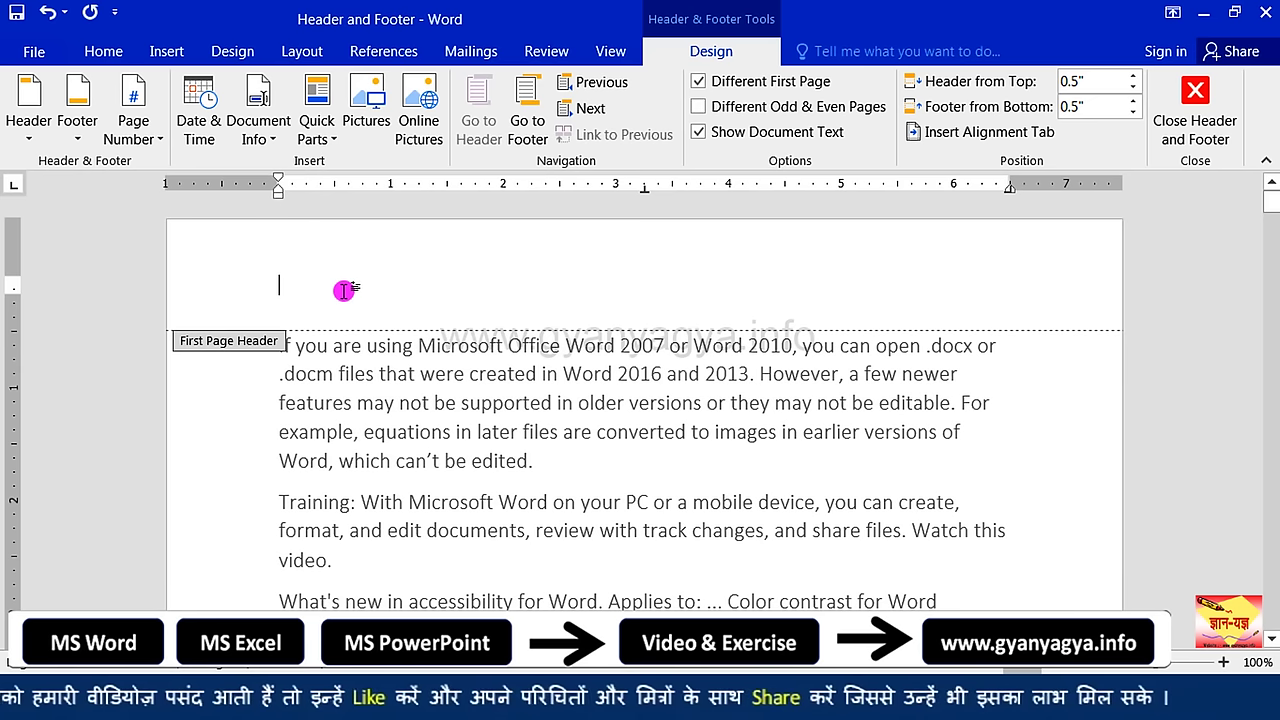
pyautogui.write('How to use He')
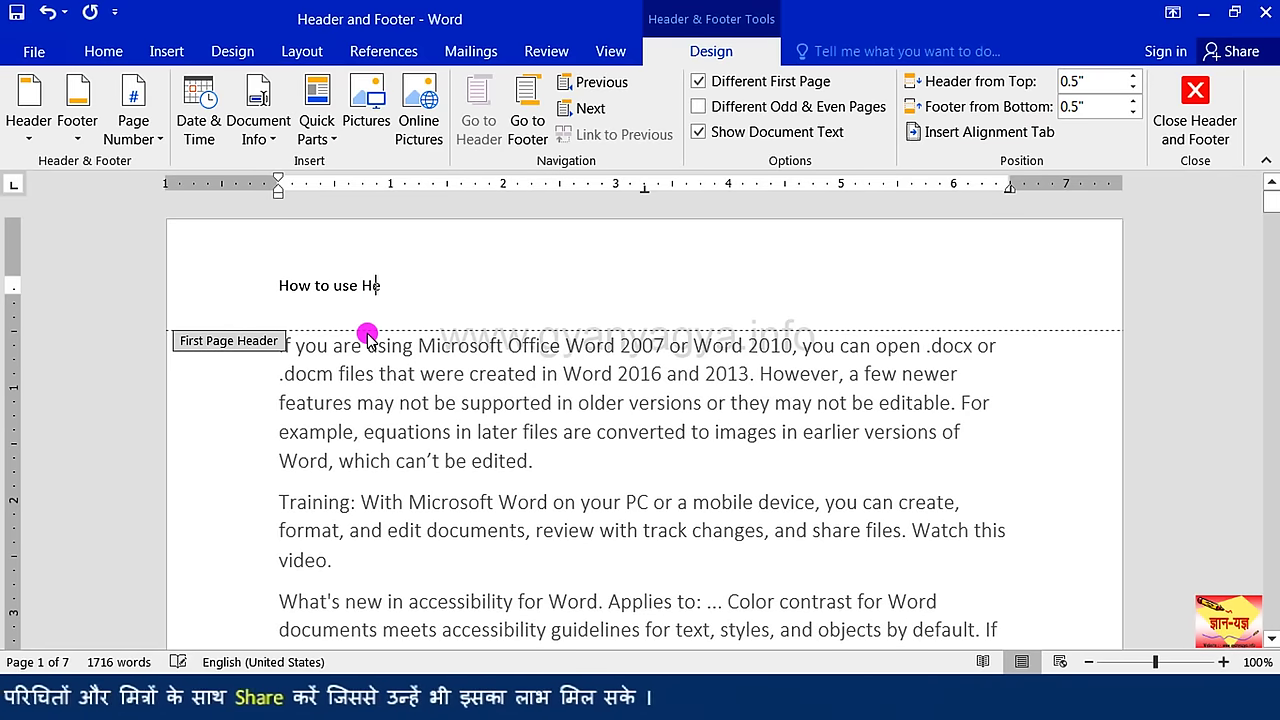
pyautogui.write('ader & Footer')
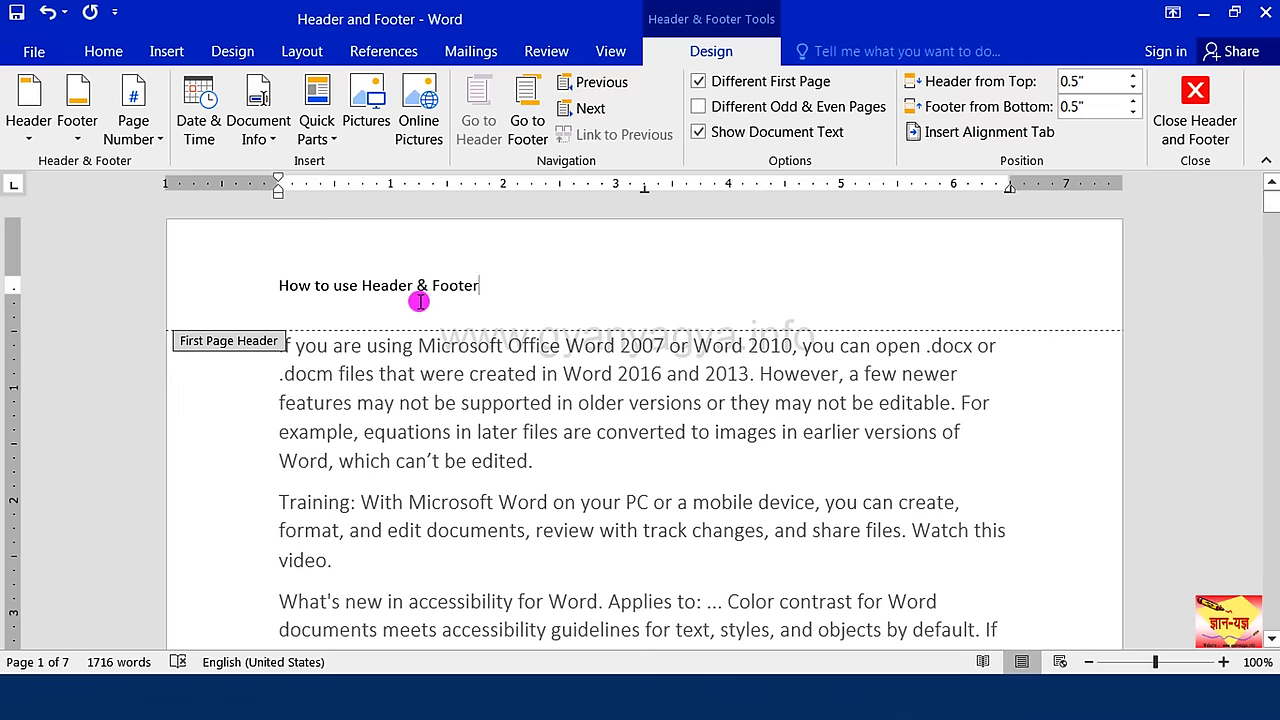
pyautogui.doubleClick(524, 418)
# Scroll through the pages to check the headers, then reopen the first-page header
pyautogui.scroll(-3, 524, 416)
pyautogui.scroll(-3, 524, 416)
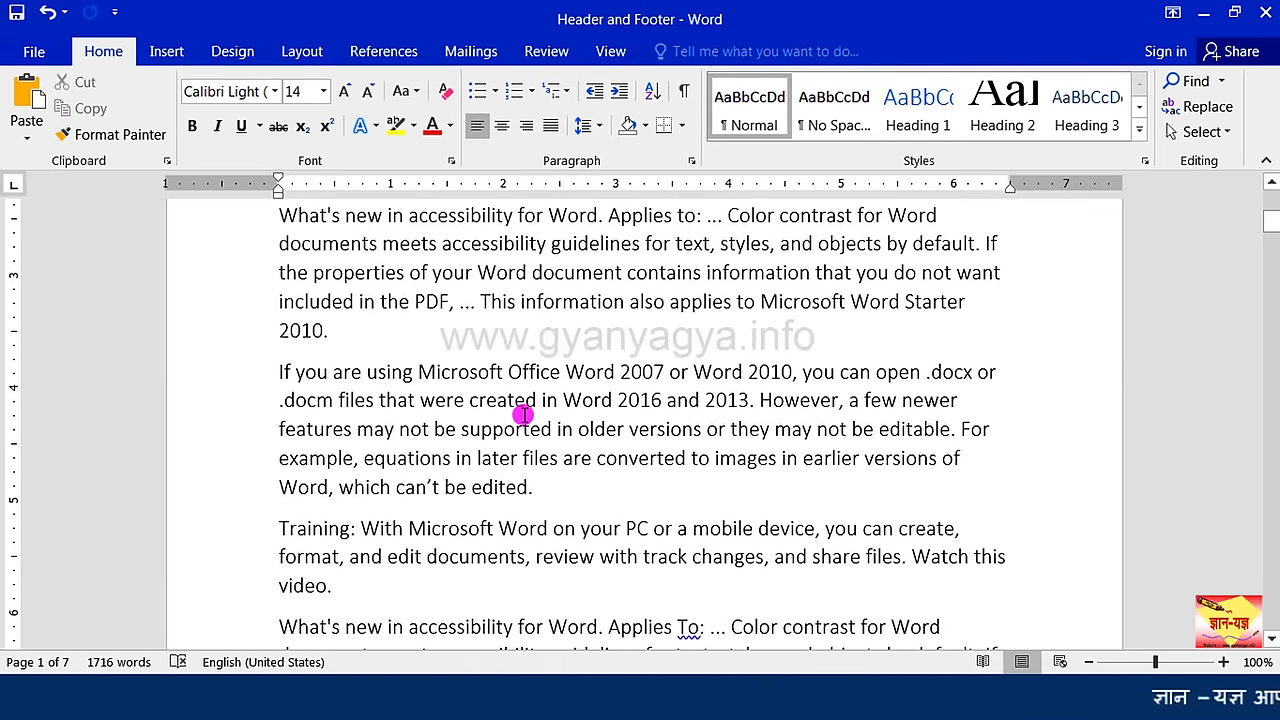
pyautogui.scroll(-3, 524, 414)
pyautogui.scroll(-5, 524, 414)
pyautogui.scroll(-3, 523, 414)
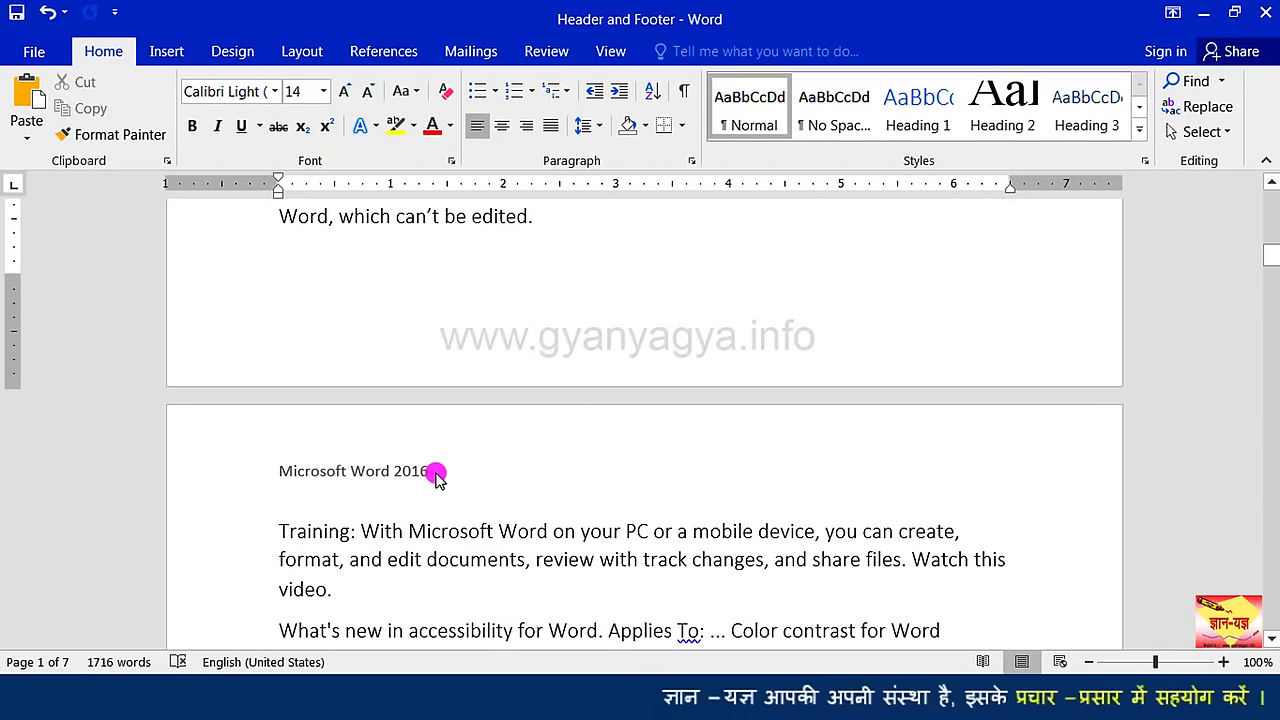
pyautogui.scroll(-3, 432, 475)
pyautogui.scroll(-3, 436, 473)
pyautogui.scroll(-6, 436, 473)
pyautogui.scroll(-6, 436, 473)
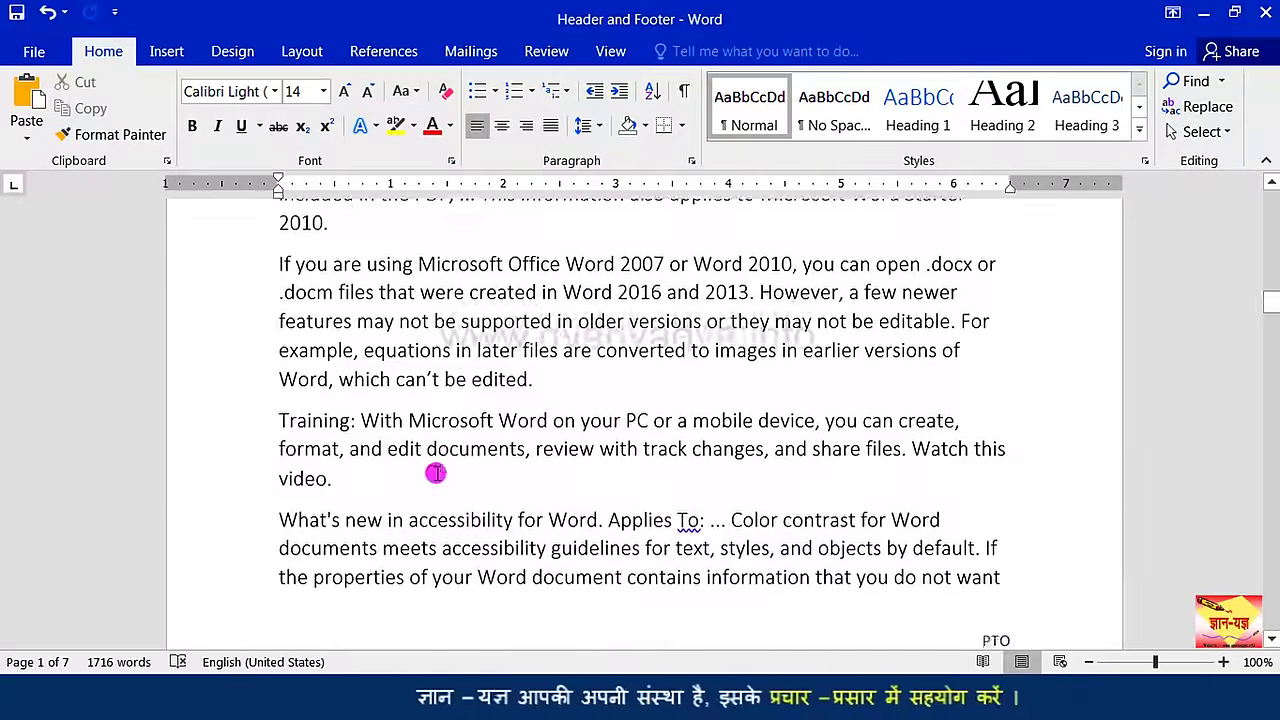
pyautogui.scroll(-5, 435, 473)
pyautogui.scroll(6, 435, 473)
pyautogui.doubleClick(491, 288)
pyautogui.write('How to use Header & Footer')
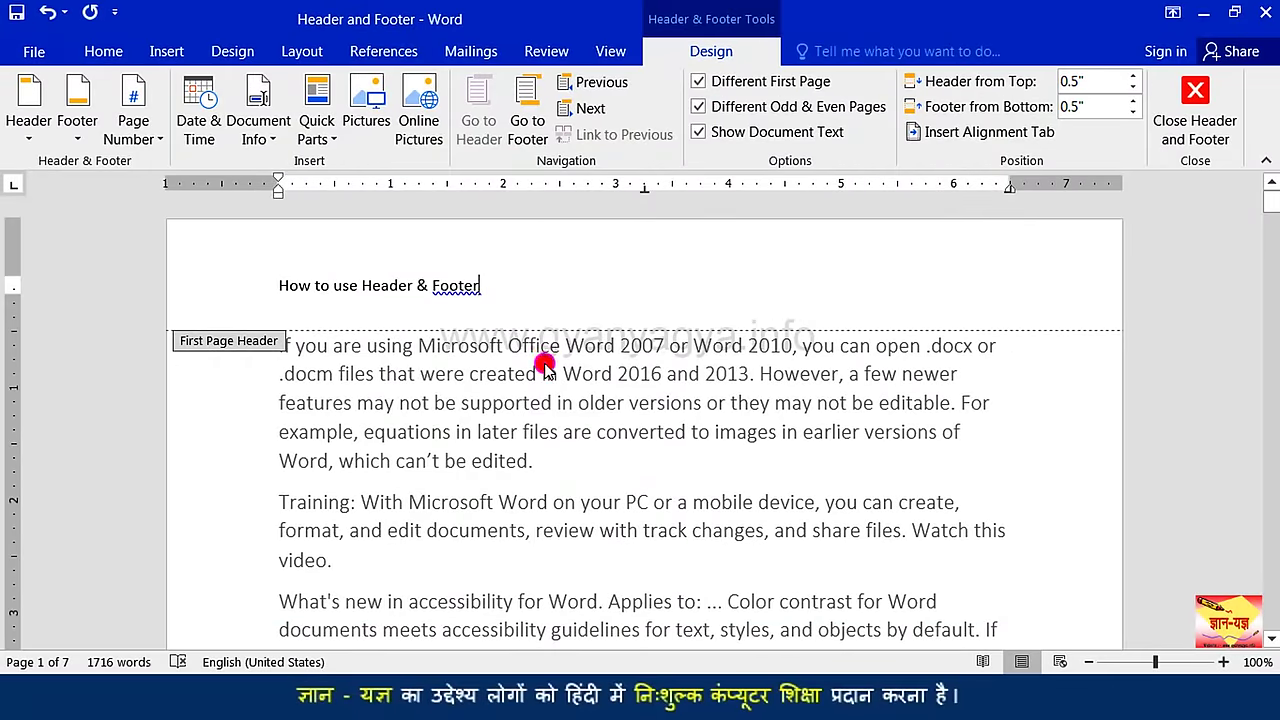
# Set page 2's even-page header to read 'MS Word 2016'
pyautogui.doubleClick(546, 368)
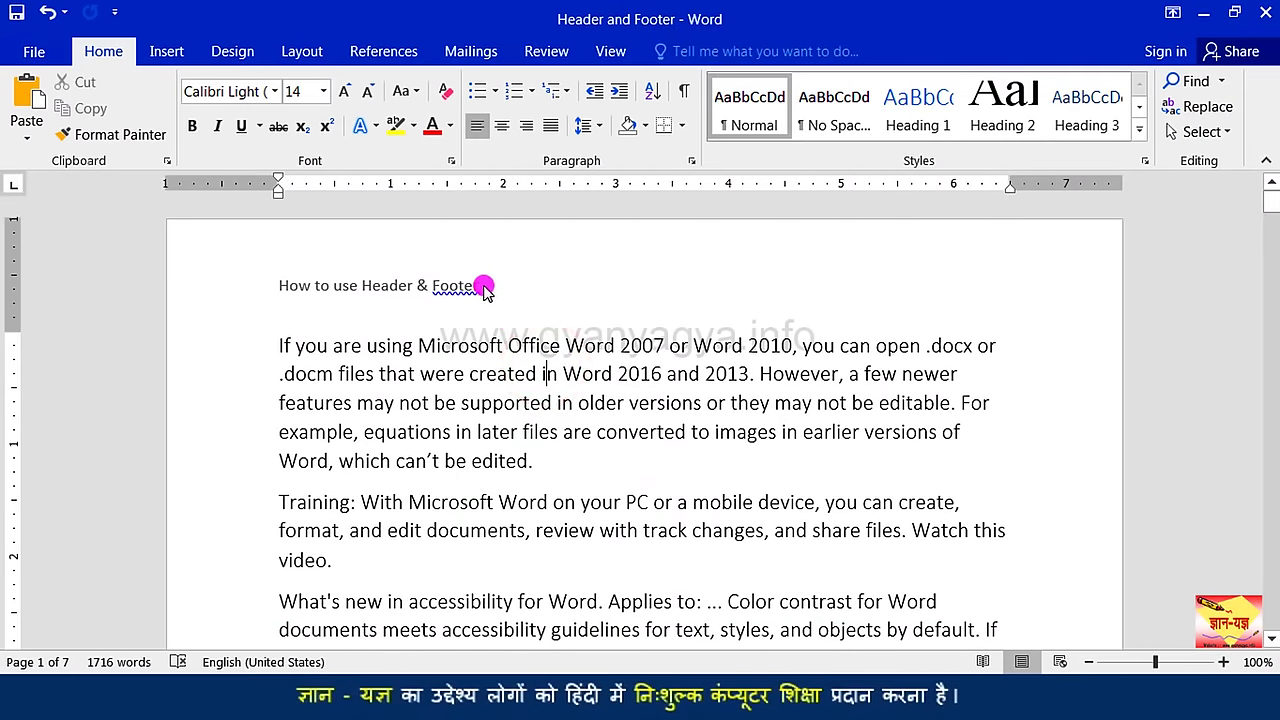
pyautogui.doubleClick(484, 289)
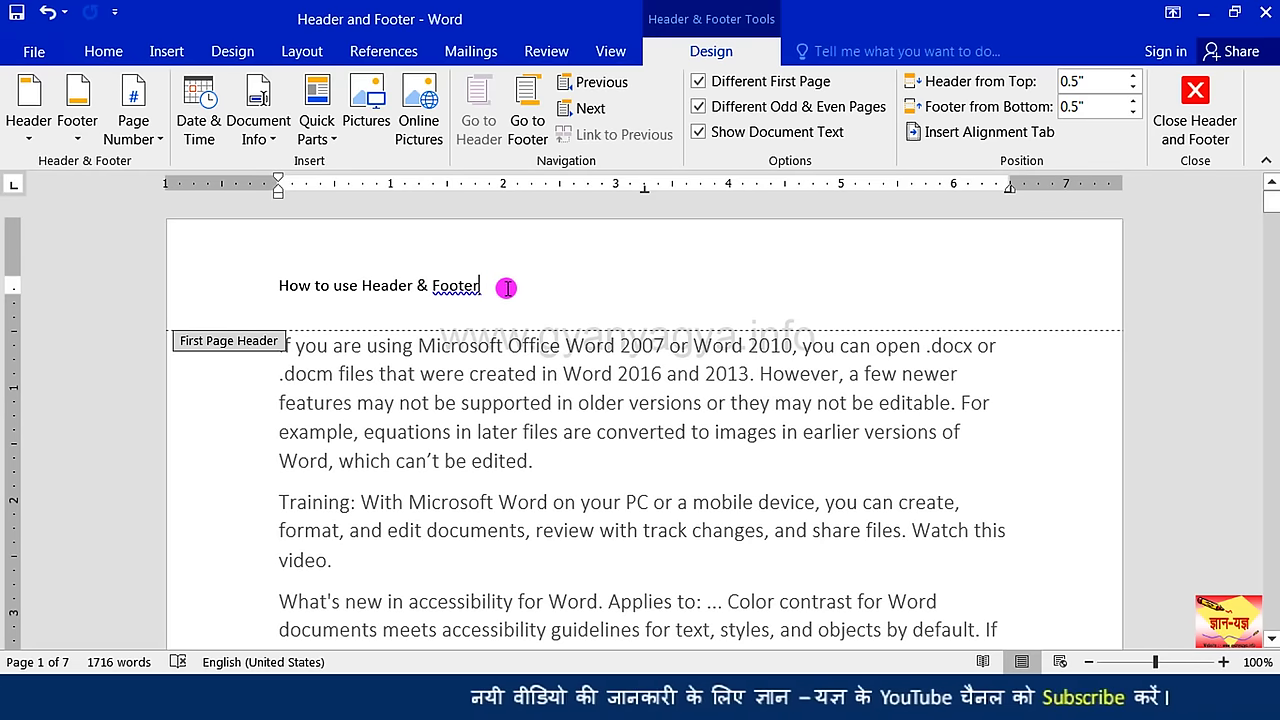
pyautogui.doubleClick(543, 364)
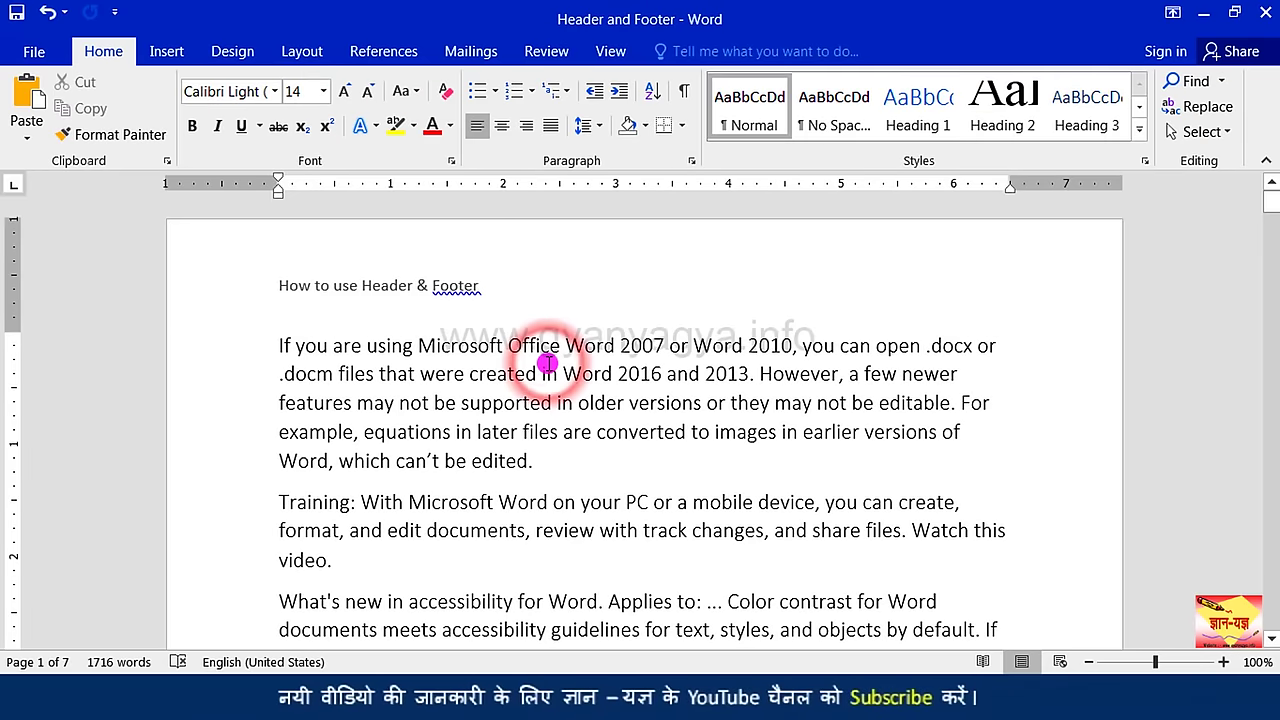
pyautogui.scroll(-2, 547, 363)
pyautogui.scroll(-2, 547, 363)
pyautogui.scroll(-4, 540, 360)
pyautogui.scroll(-1, 498, 355)
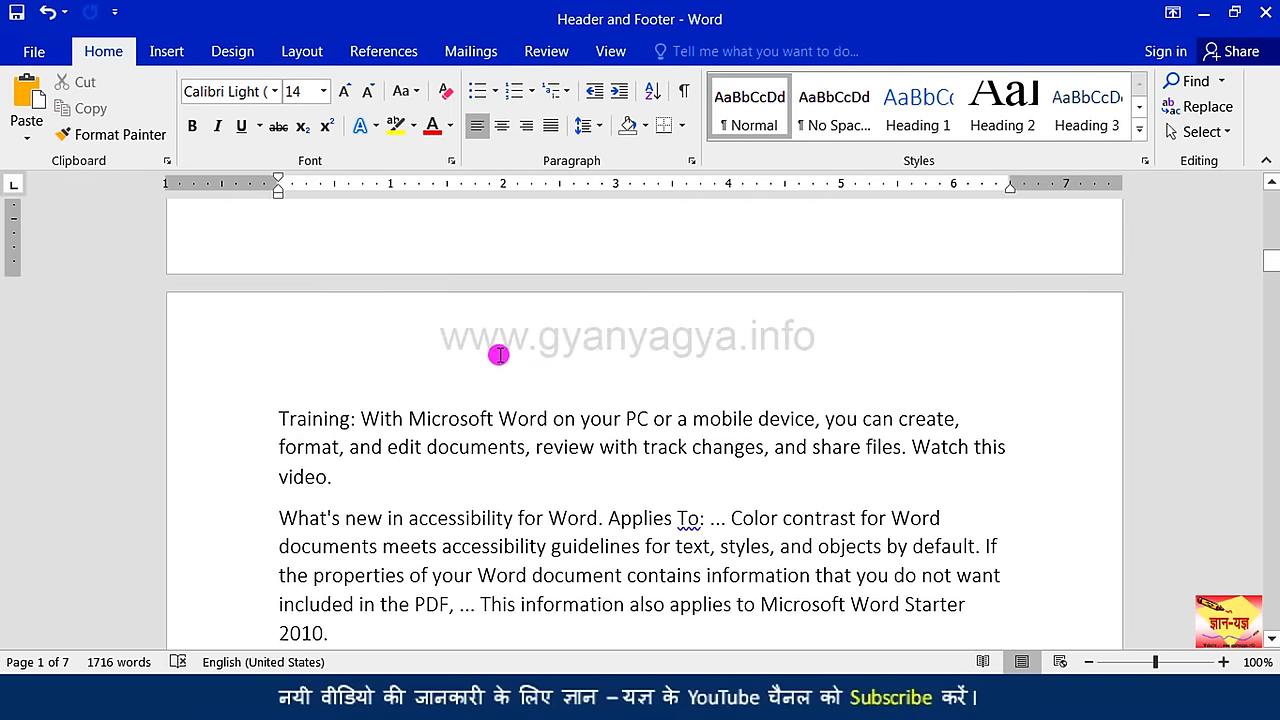
pyautogui.doubleClick(498, 355)
pyautogui.write('MS W')
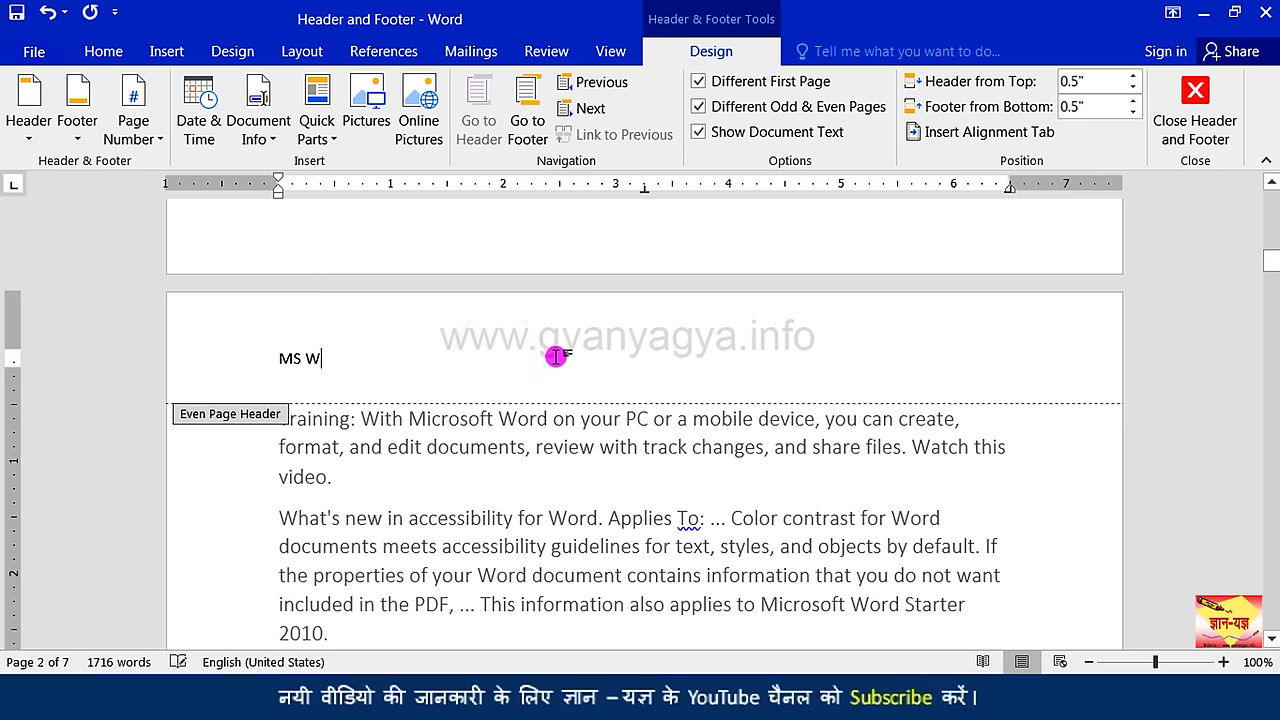
pyautogui.write('ord 2016')
pyautogui.doubleClick(409, 474)
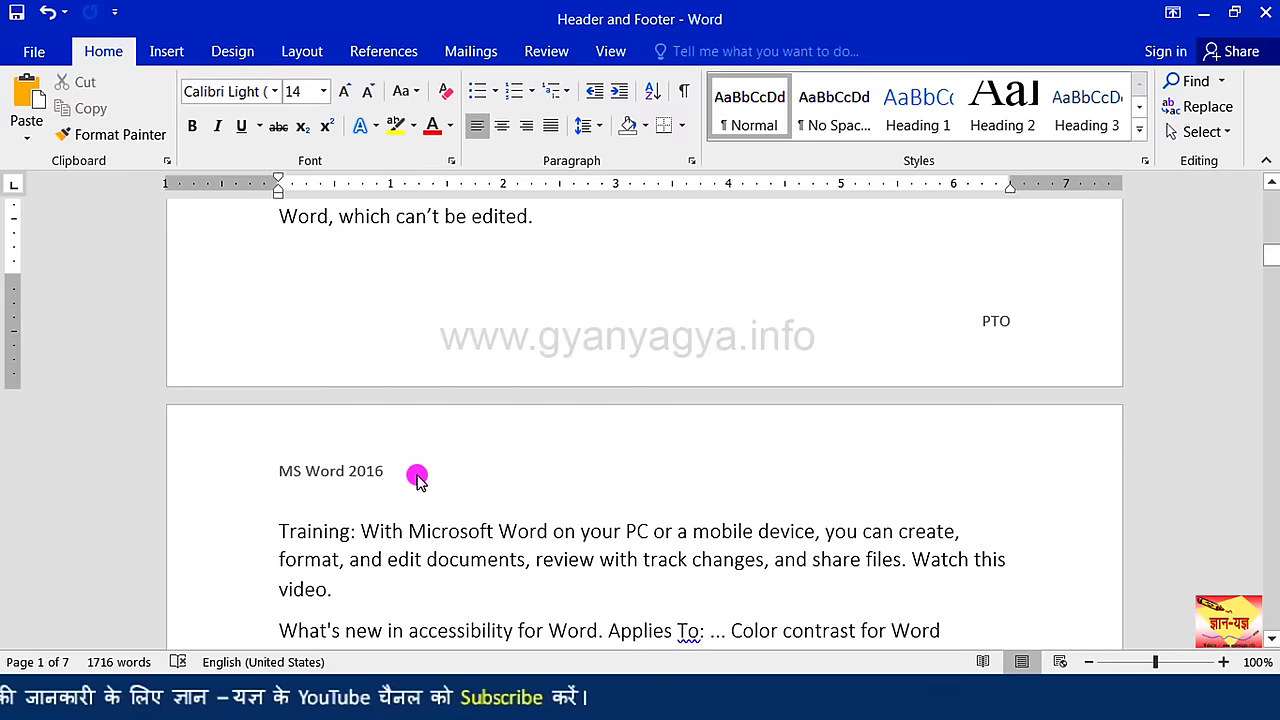
# Scroll down and place the insertion point in the text of pages 3 and 4
pyautogui.scroll(-2, 417, 478)
pyautogui.scroll(-3, 417, 478)
pyautogui.scroll(-3, 417, 476)
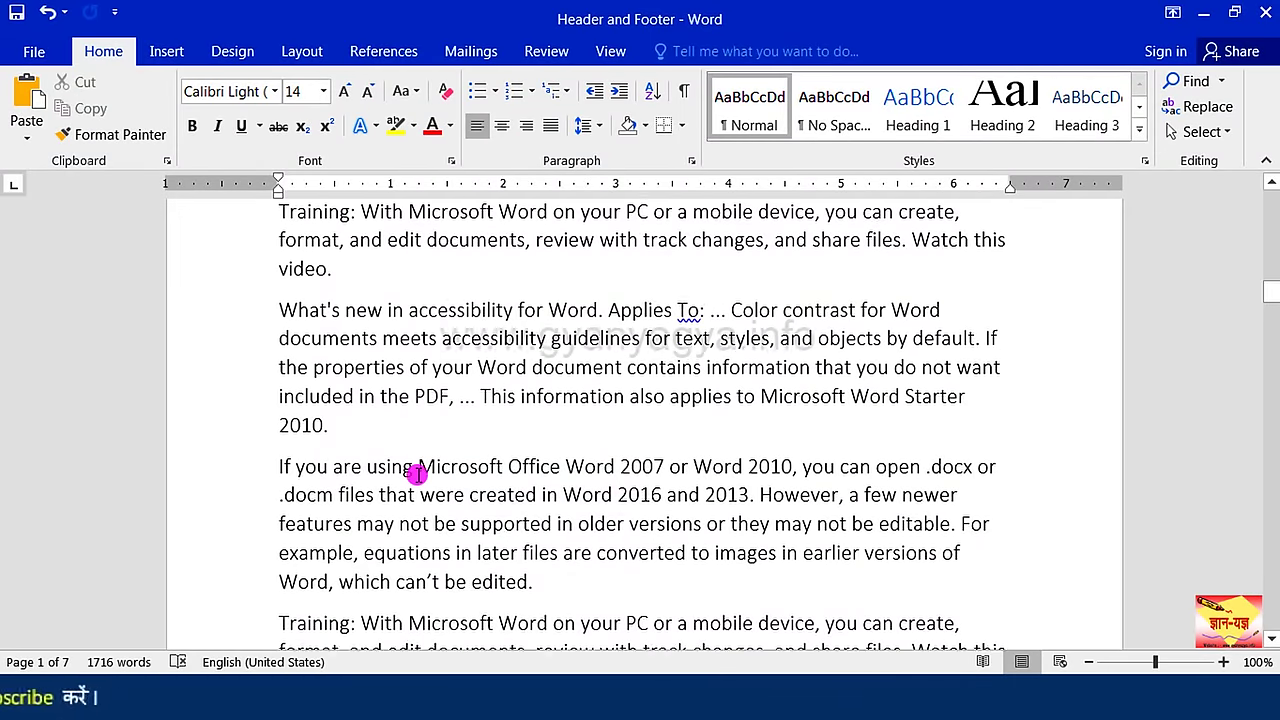
pyautogui.scroll(-3, 418, 476)
pyautogui.scroll(-3, 418, 476)
pyautogui.scroll(-1, 405, 460)
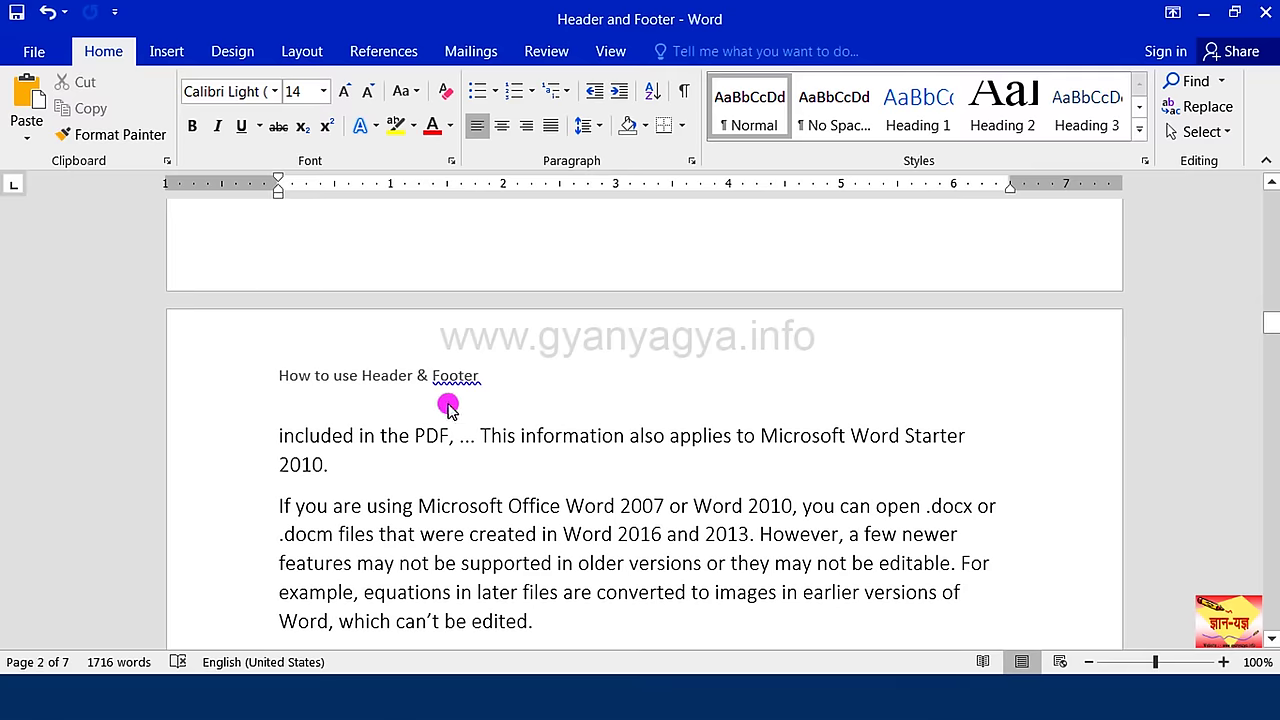
pyautogui.click(502, 390)
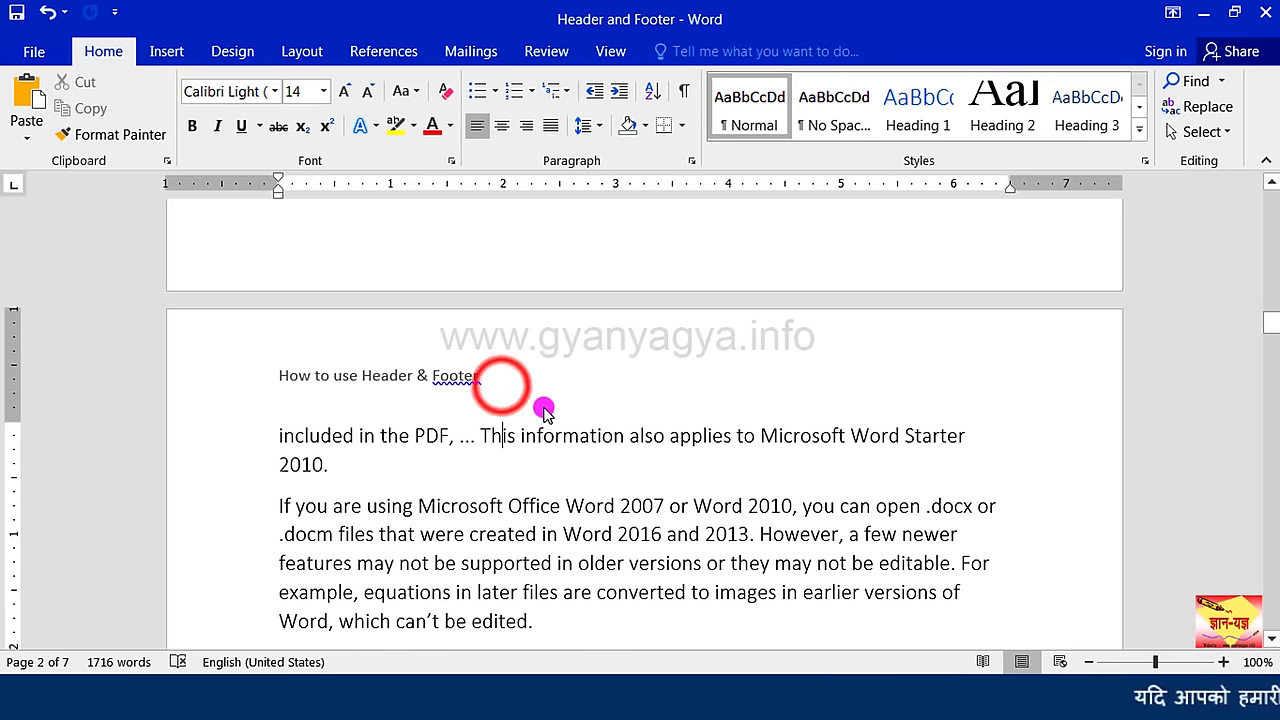
pyautogui.scroll(-3, 496, 400)
pyautogui.scroll(-3, 496, 400)
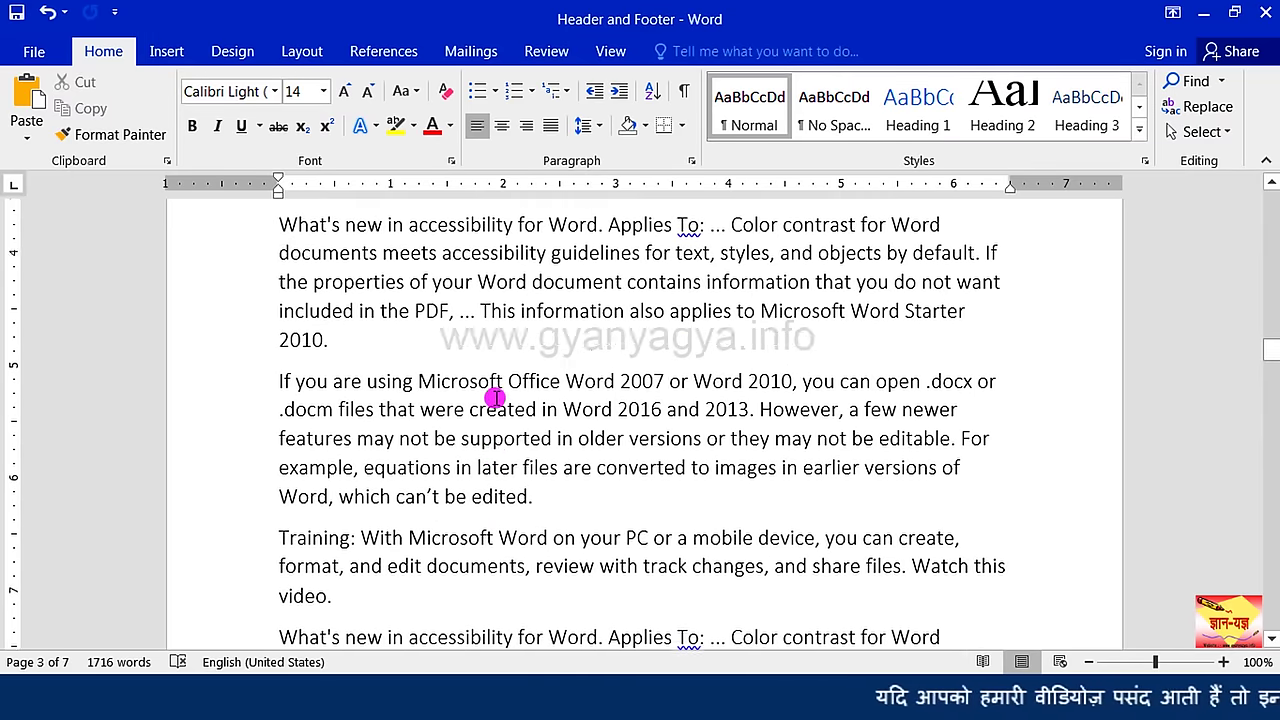
pyautogui.scroll(-3, 496, 400)
pyautogui.scroll(-3, 496, 400)
pyautogui.scroll(-2, 496, 400)
pyautogui.click(455, 424)
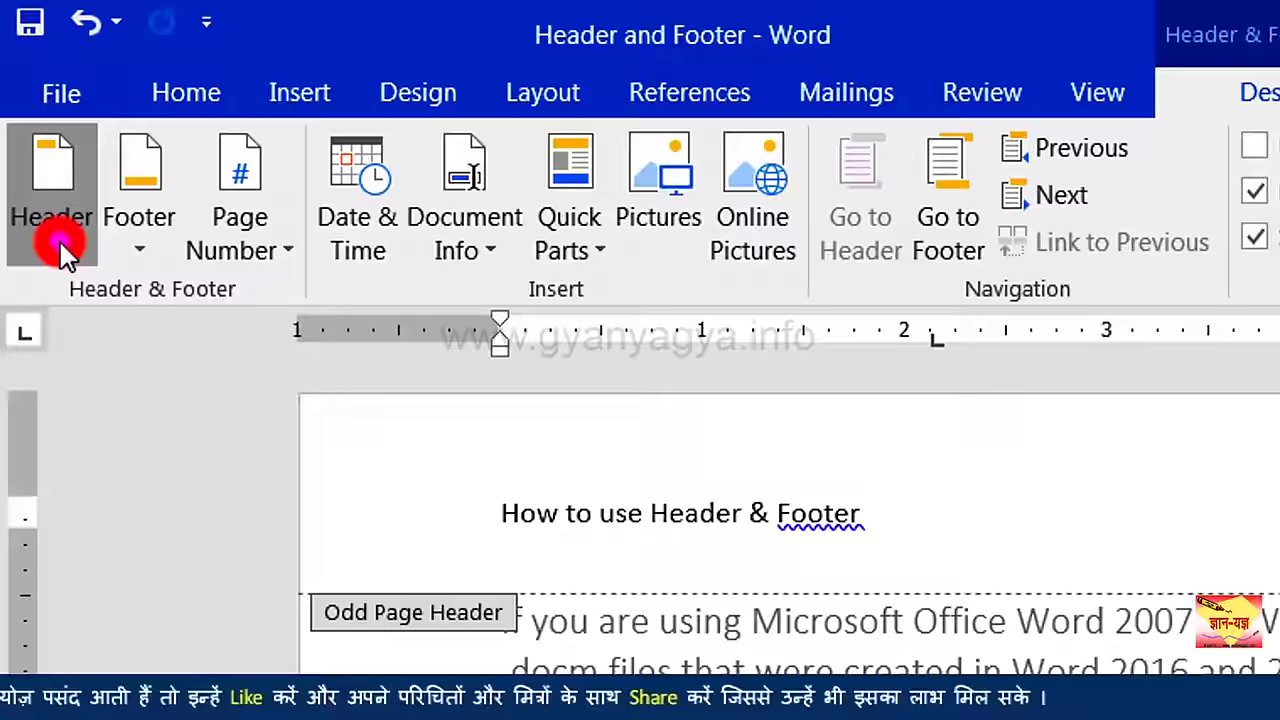
# Insert the Retrospect header design and enter 'MS WORD 2016' as its title
pyautogui.click(62, 253)
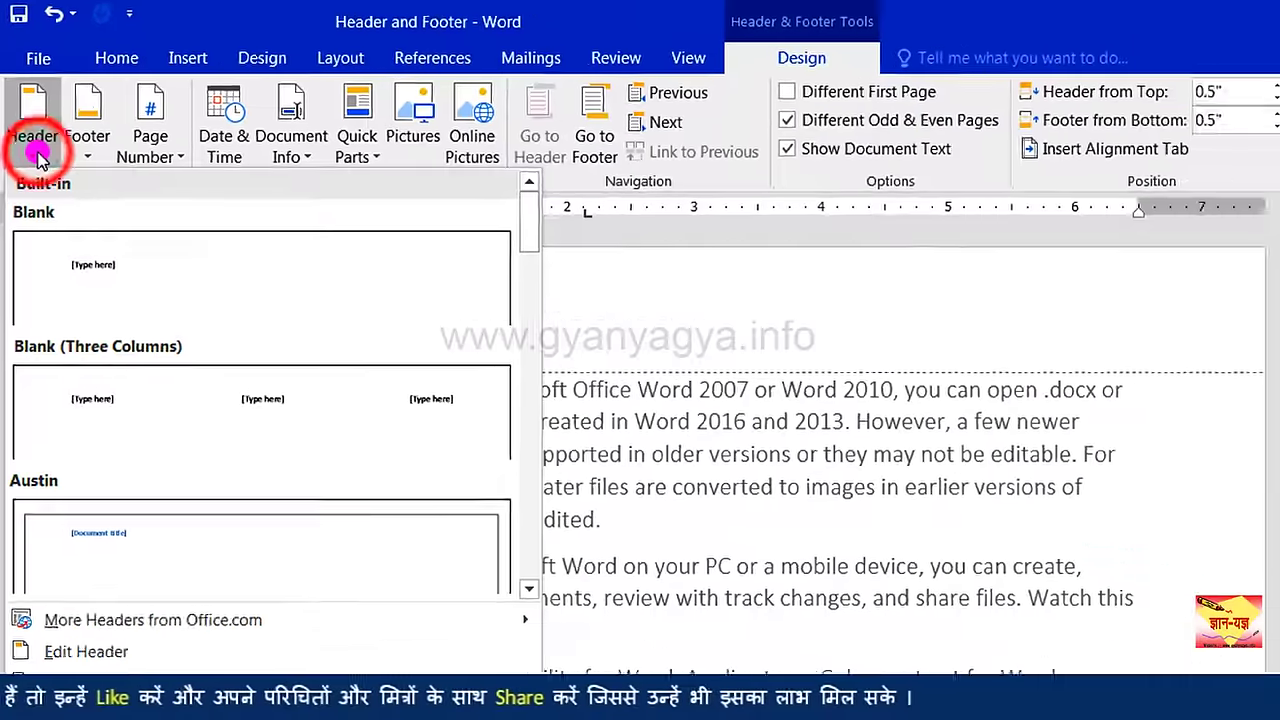
pyautogui.moveTo(467, 200); pyautogui.dragTo(457, 418)
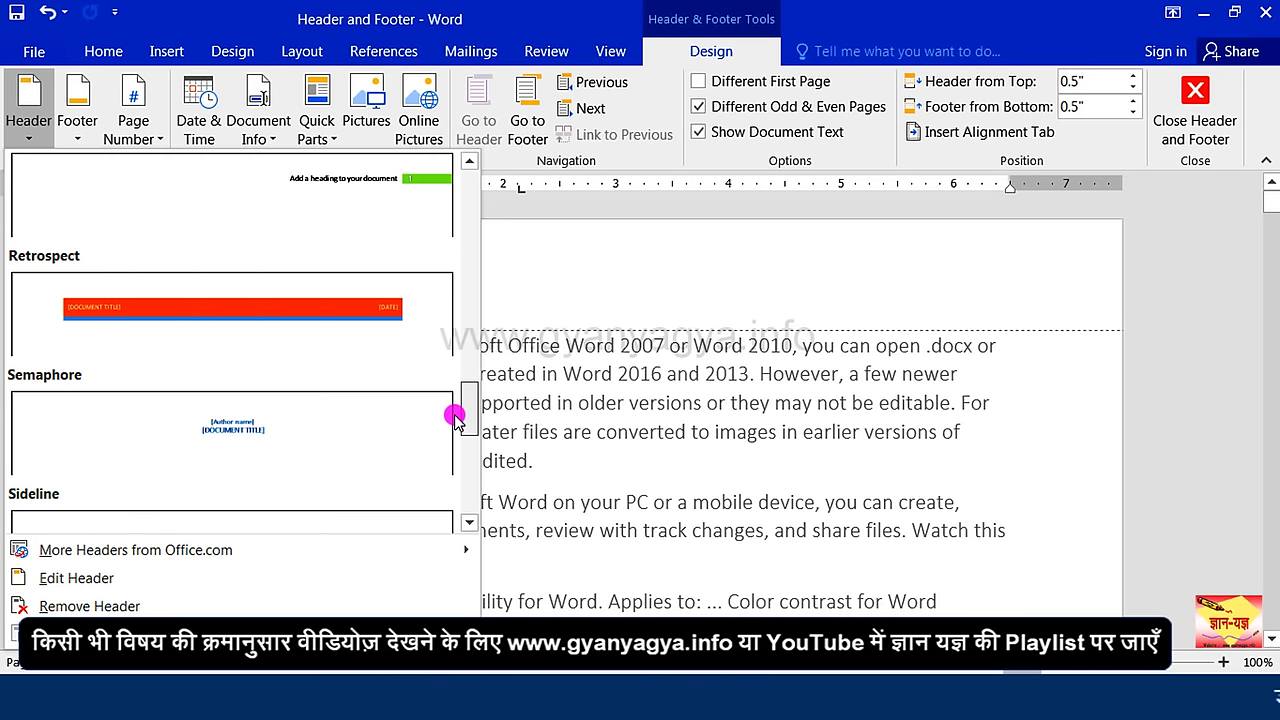
pyautogui.click(336, 328)
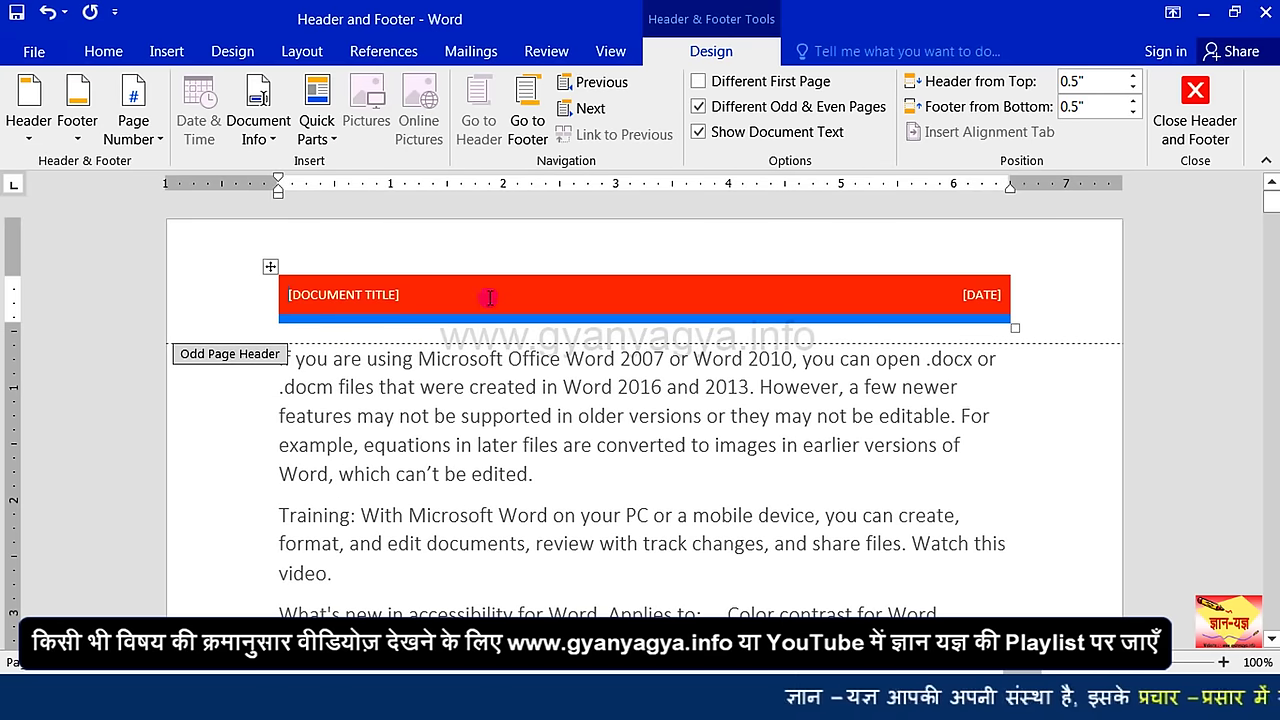
pyautogui.click(376, 301)
pyautogui.write('M')
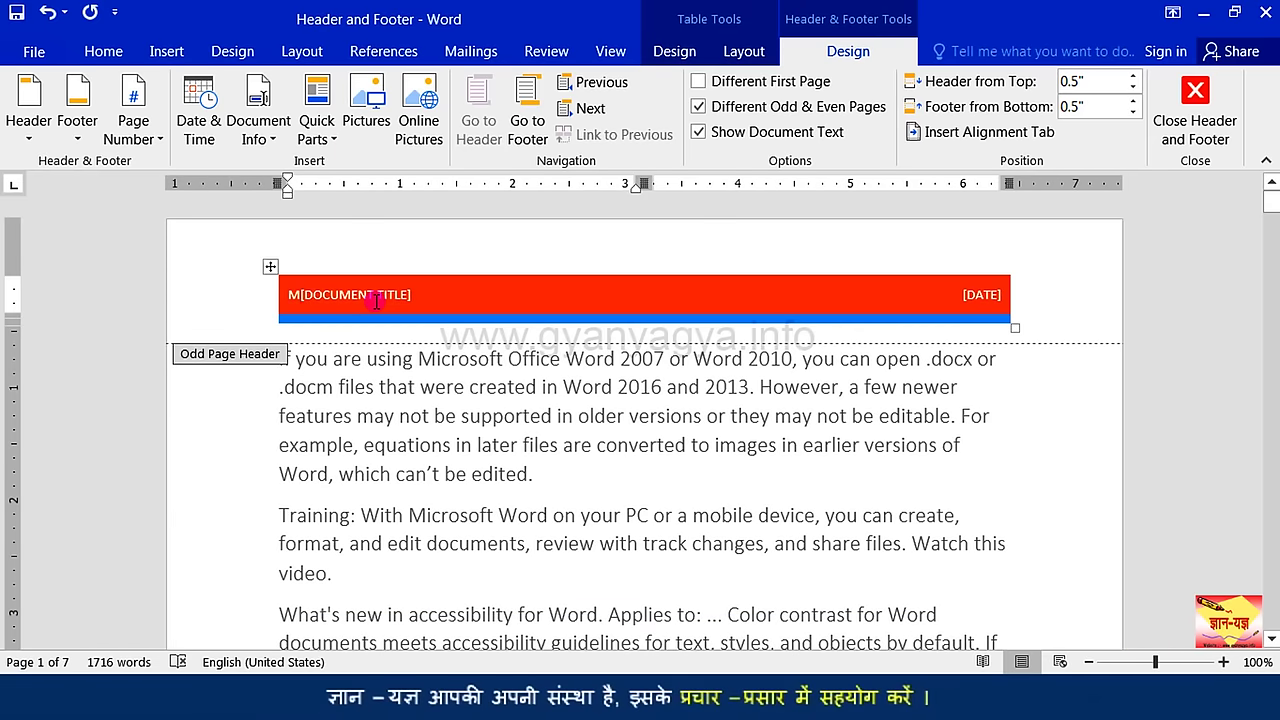
pyautogui.write('S WORD 2016')
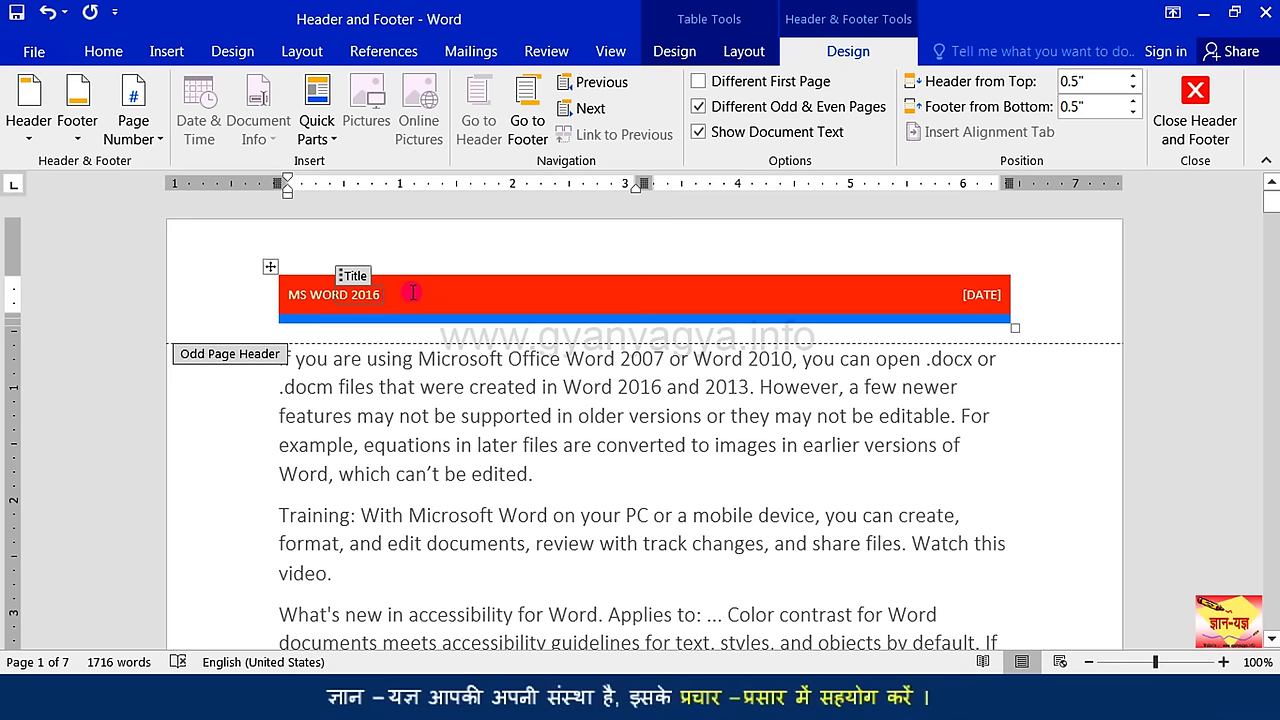
# Pick 30 May 2017 in the header date control's calendar, showing 05/30/2017
pyautogui.click(1006, 292)
pyautogui.click(984, 276)
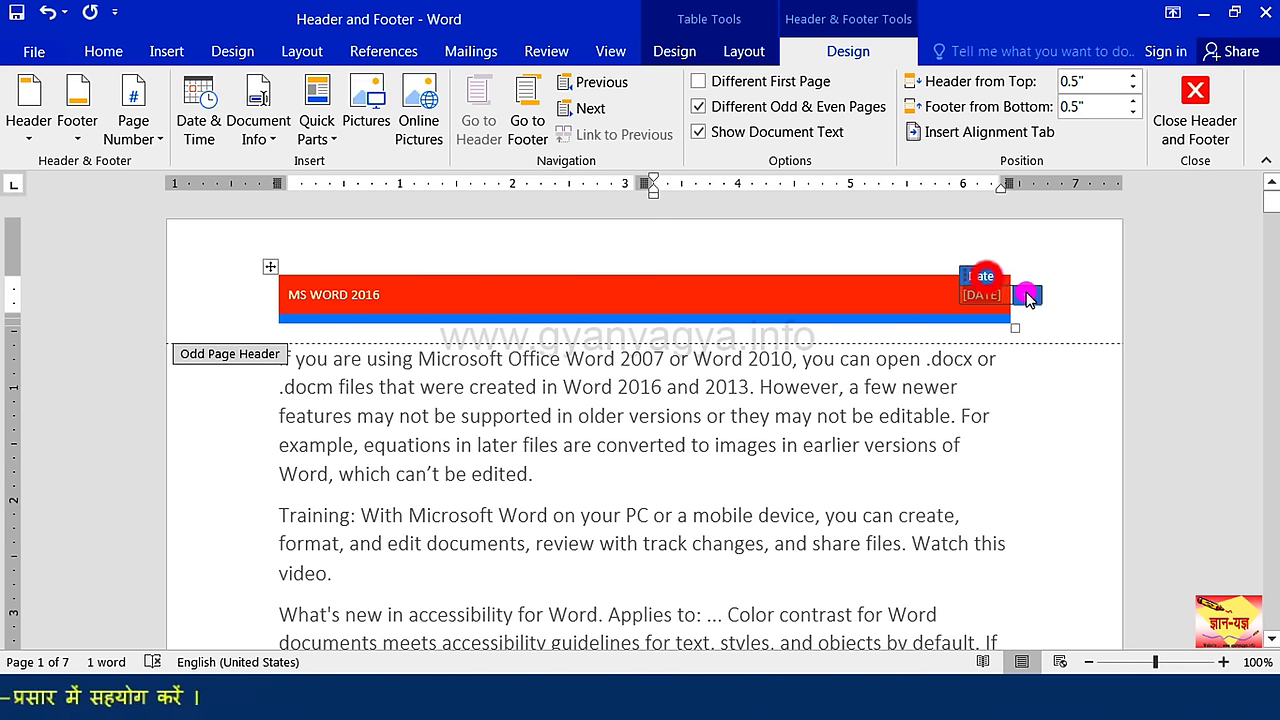
pyautogui.click(1028, 295)
pyautogui.click(917, 436)
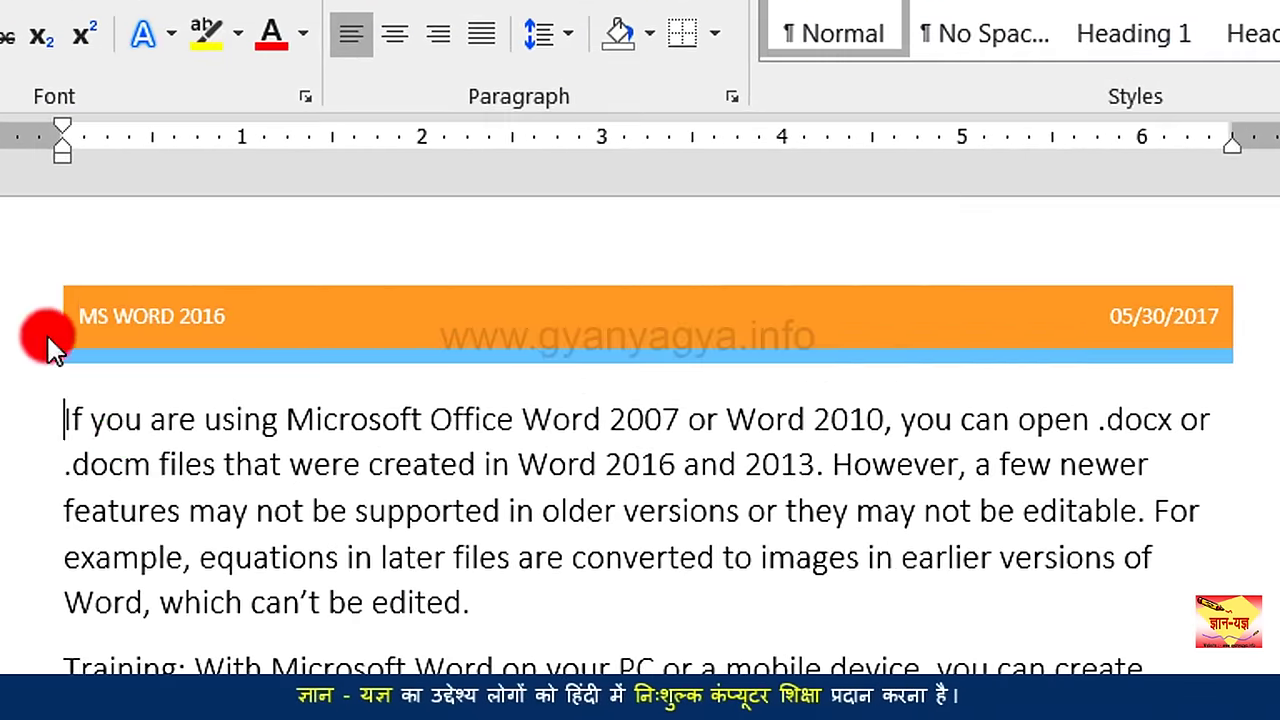
# Select and delete the Retrospect header table, then close header editing
pyautogui.doubleClick(50, 345)
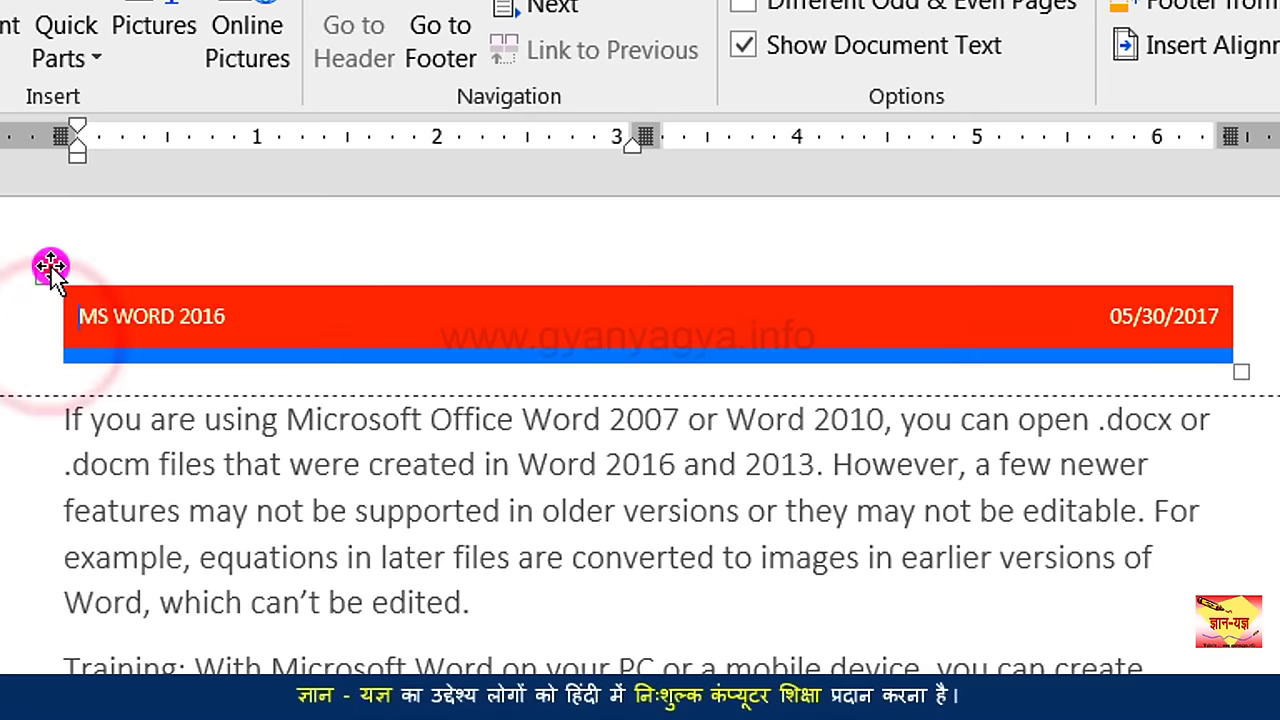
pyautogui.click(50, 266)
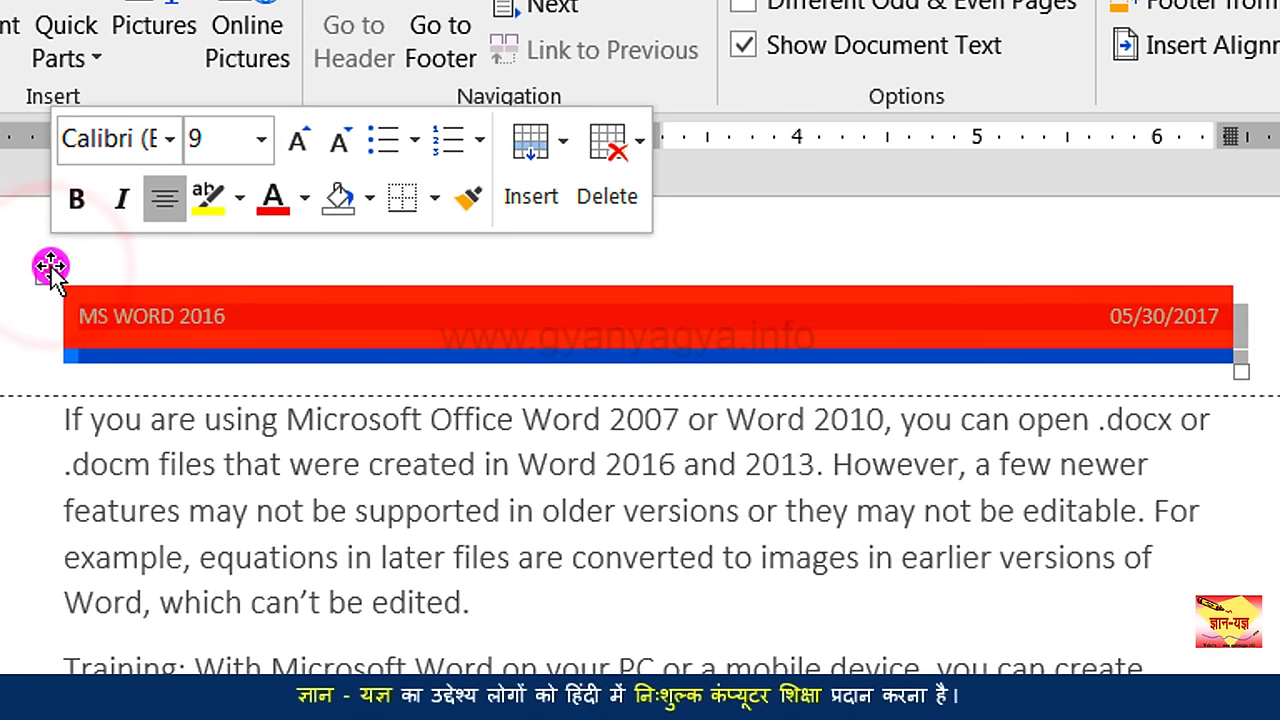
pyautogui.press('BackSpace')
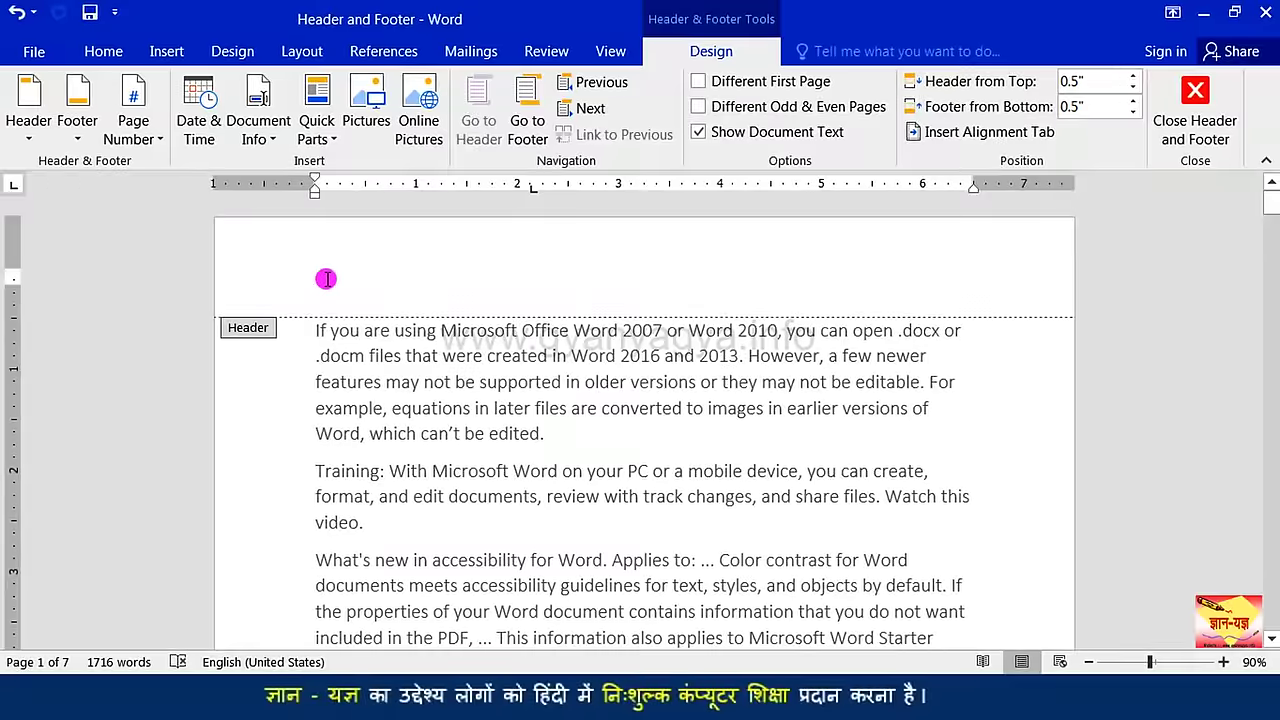
pyautogui.doubleClick(423, 330)
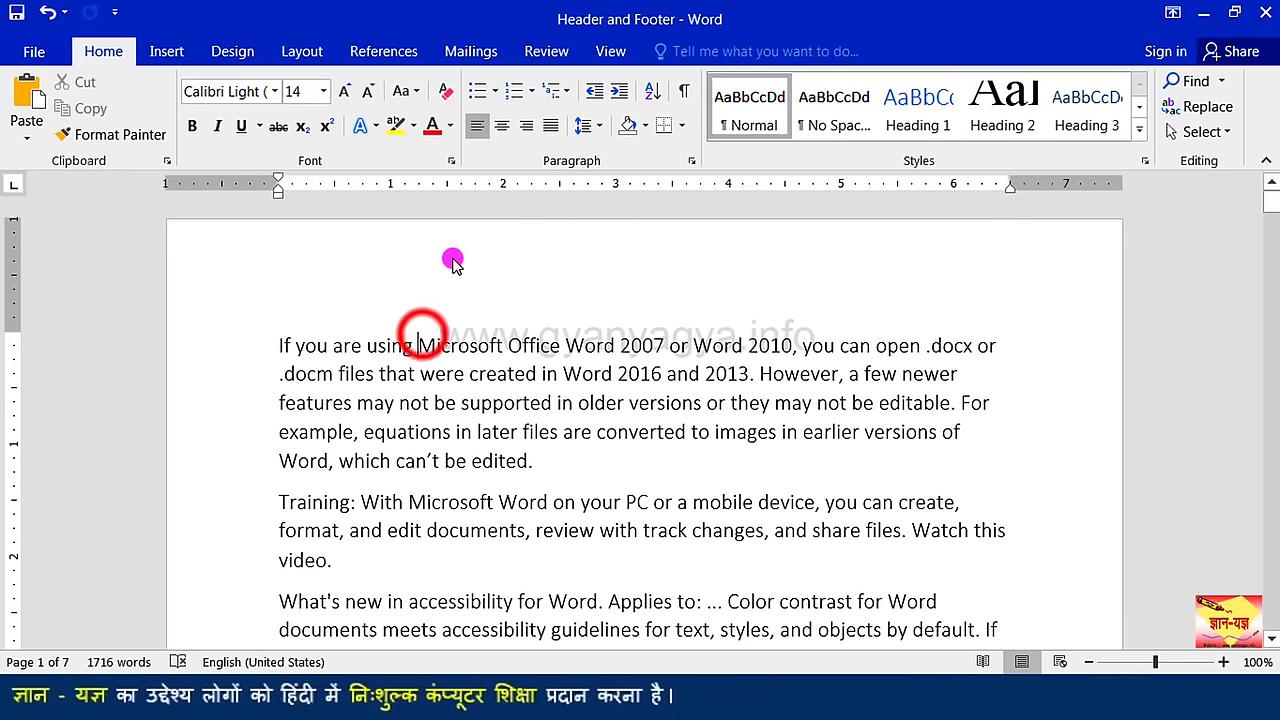
pyautogui.scroll(1, 540, 415)
pyautogui.scroll(-6, 414, 566)
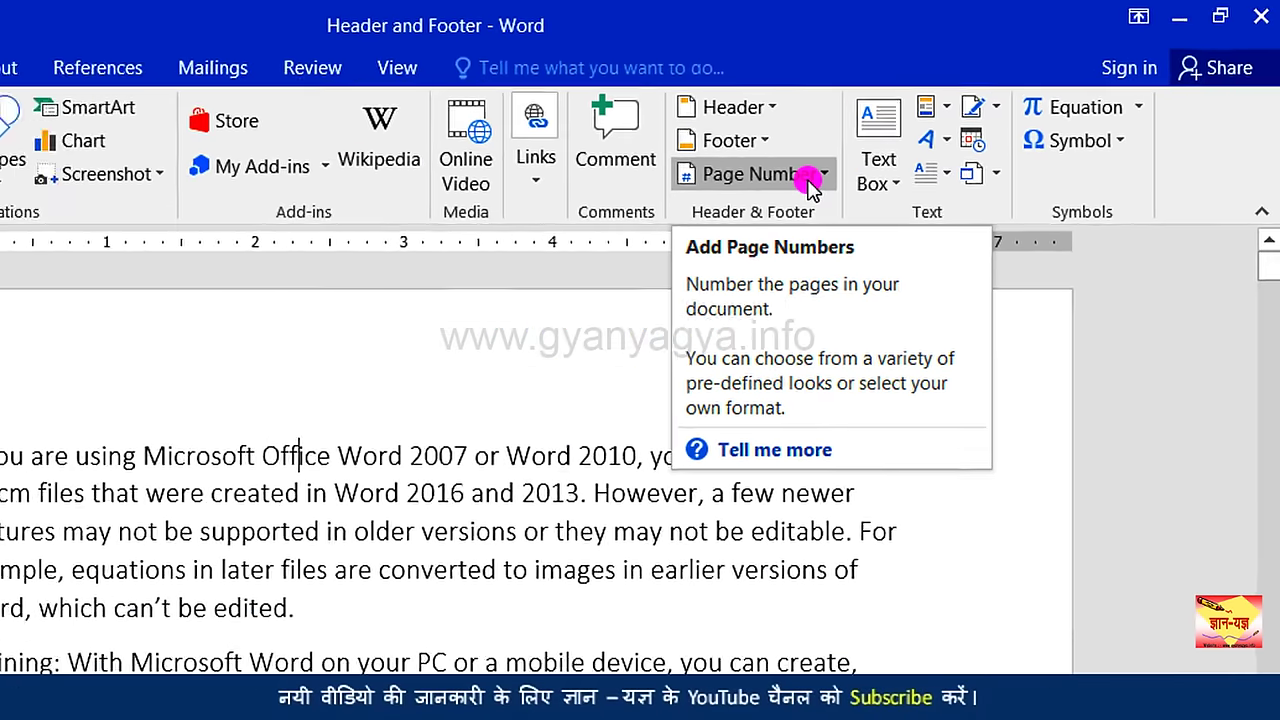
# Add a Plain Number 3 page number at the top right of each page
pyautogui.click(930, 131)
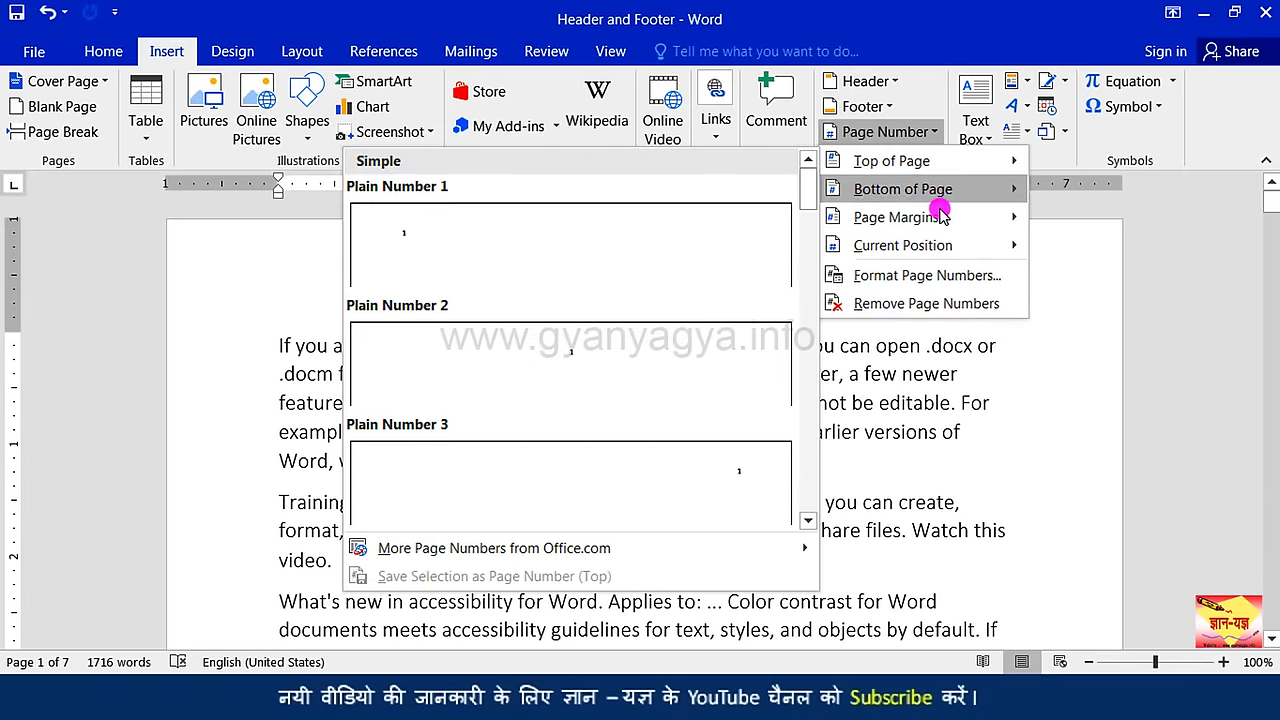
pyautogui.moveTo(945, 163)
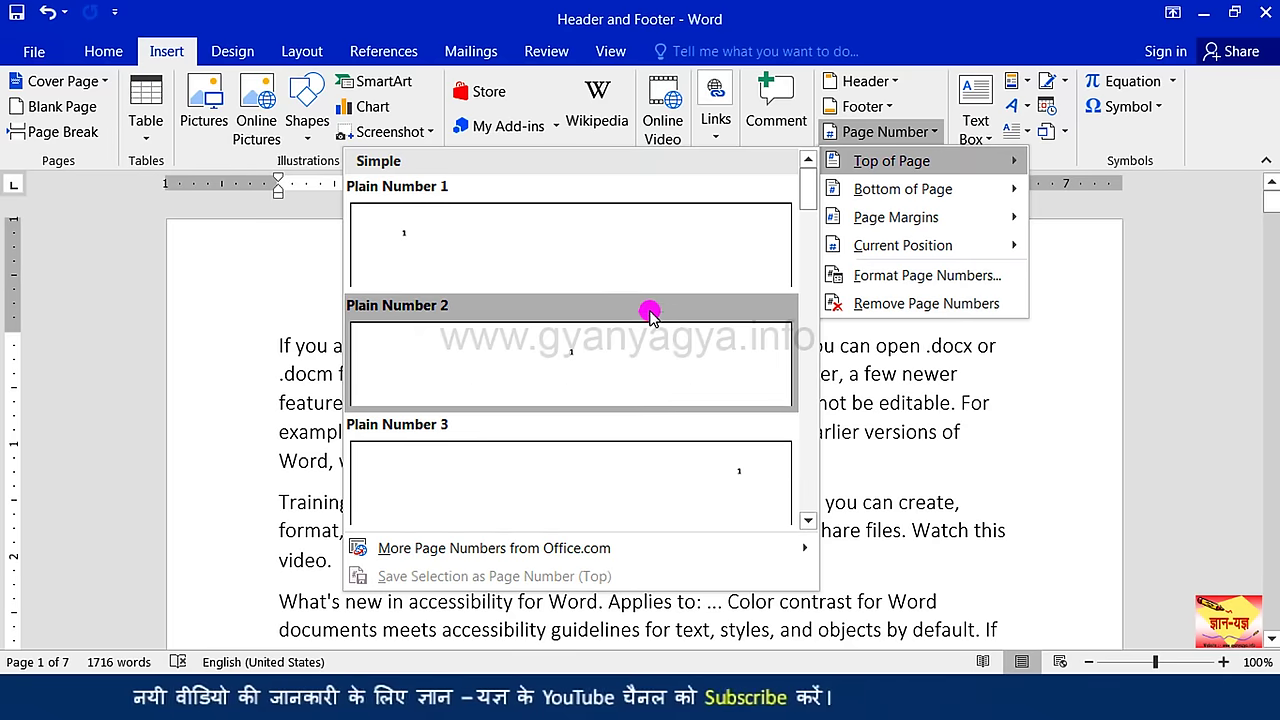
pyautogui.moveTo(802, 186)
pyautogui.mouseDown()
pyautogui.moveTo(807, 265)
pyautogui.moveTo(810, 177)
pyautogui.mouseUp()
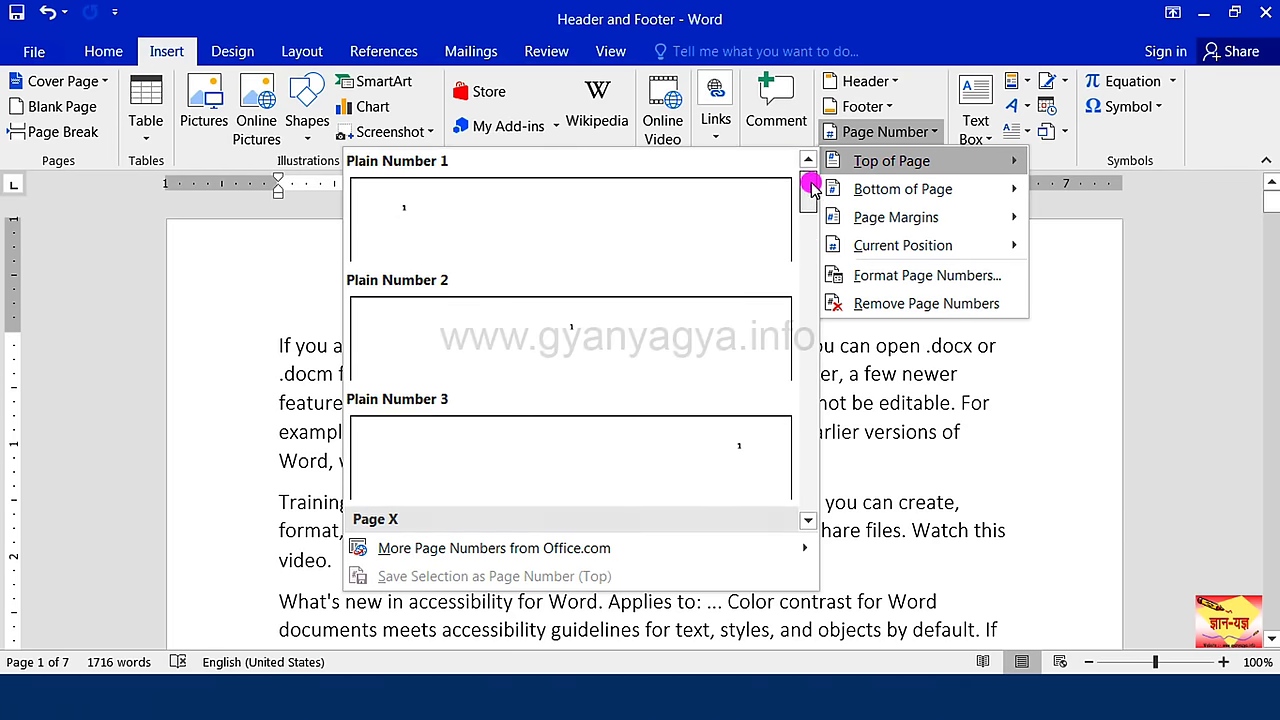
pyautogui.moveTo(886, 192)
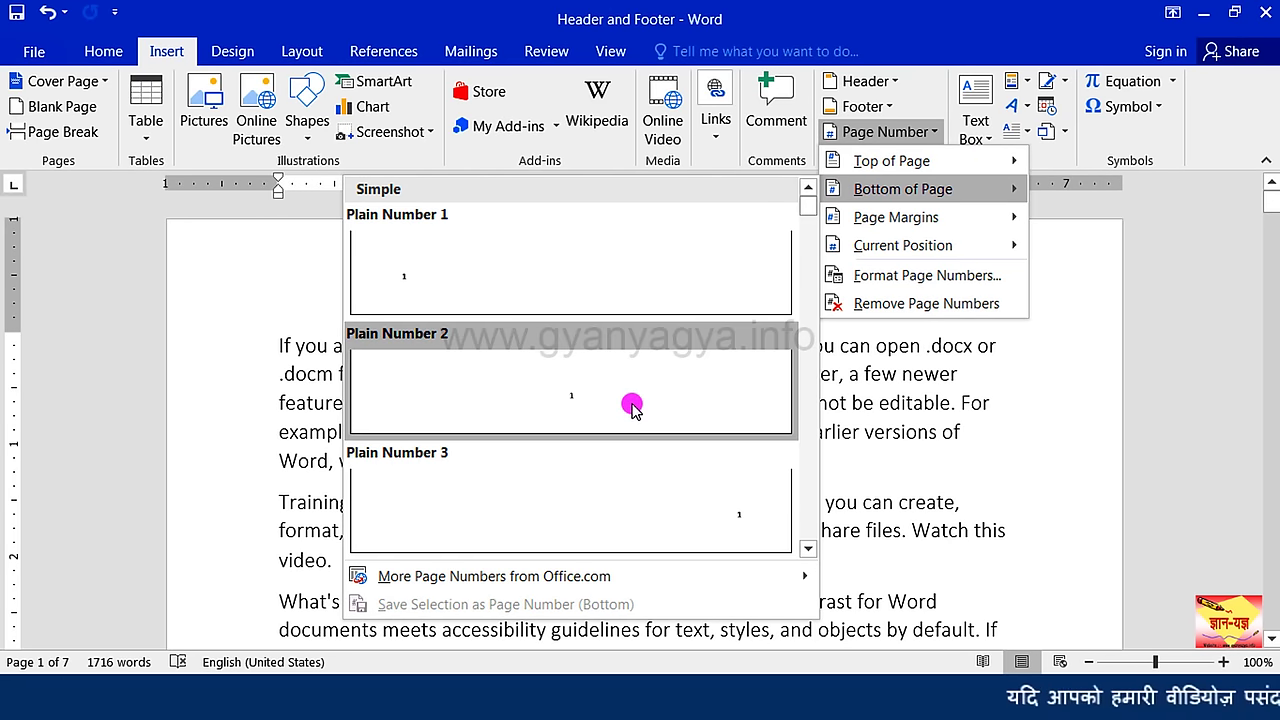
pyautogui.scroll(-3, 703, 484)
pyautogui.scroll(-3, 703, 484)
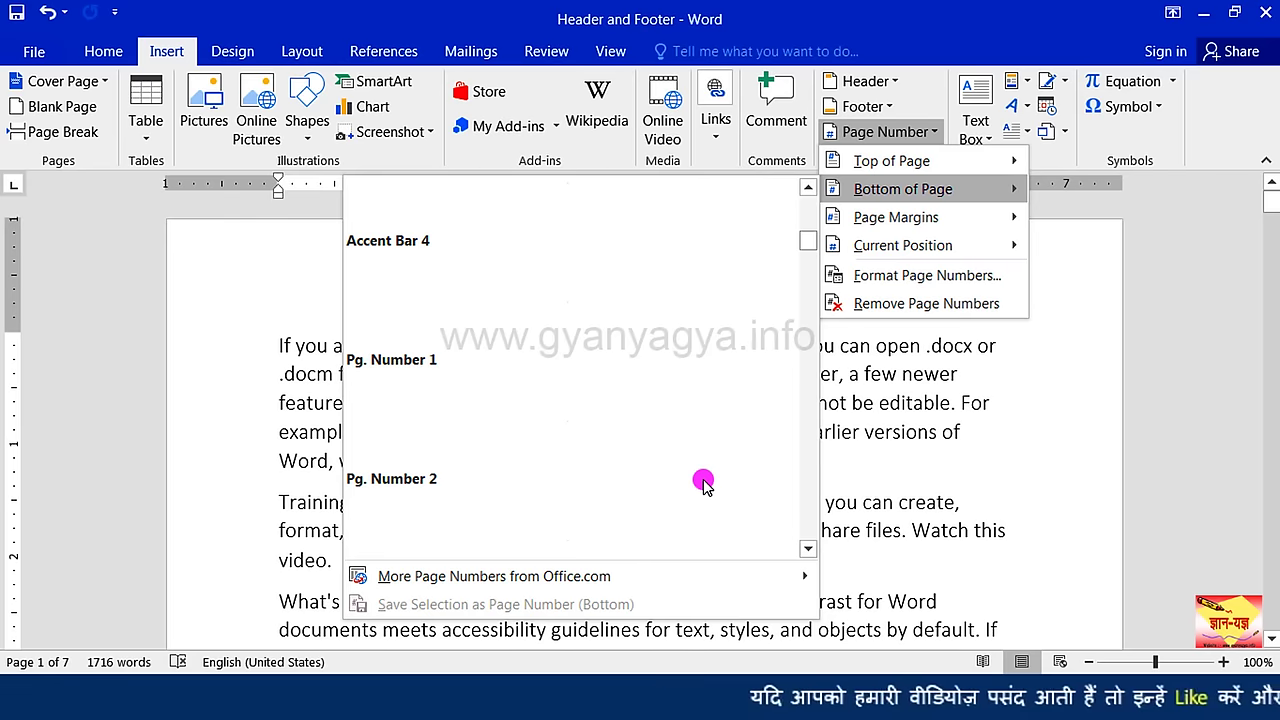
pyautogui.scroll(-3, 690, 445)
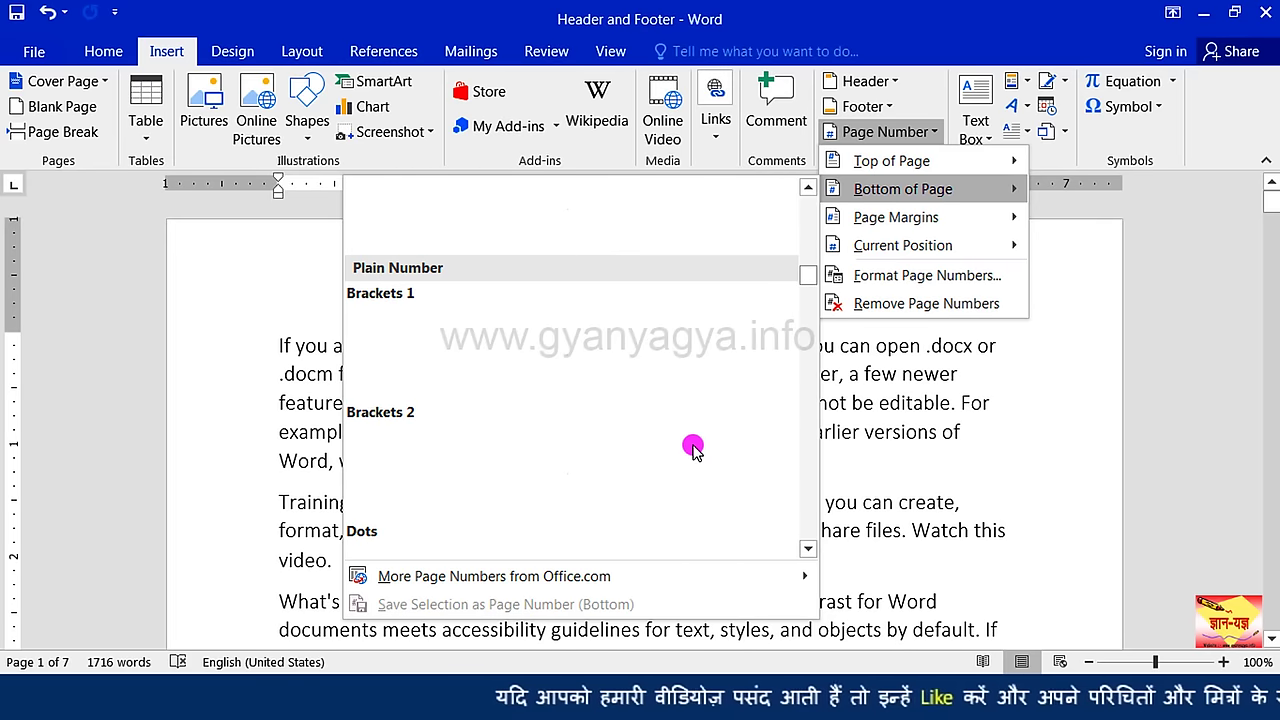
pyautogui.scroll(10, 700, 400)
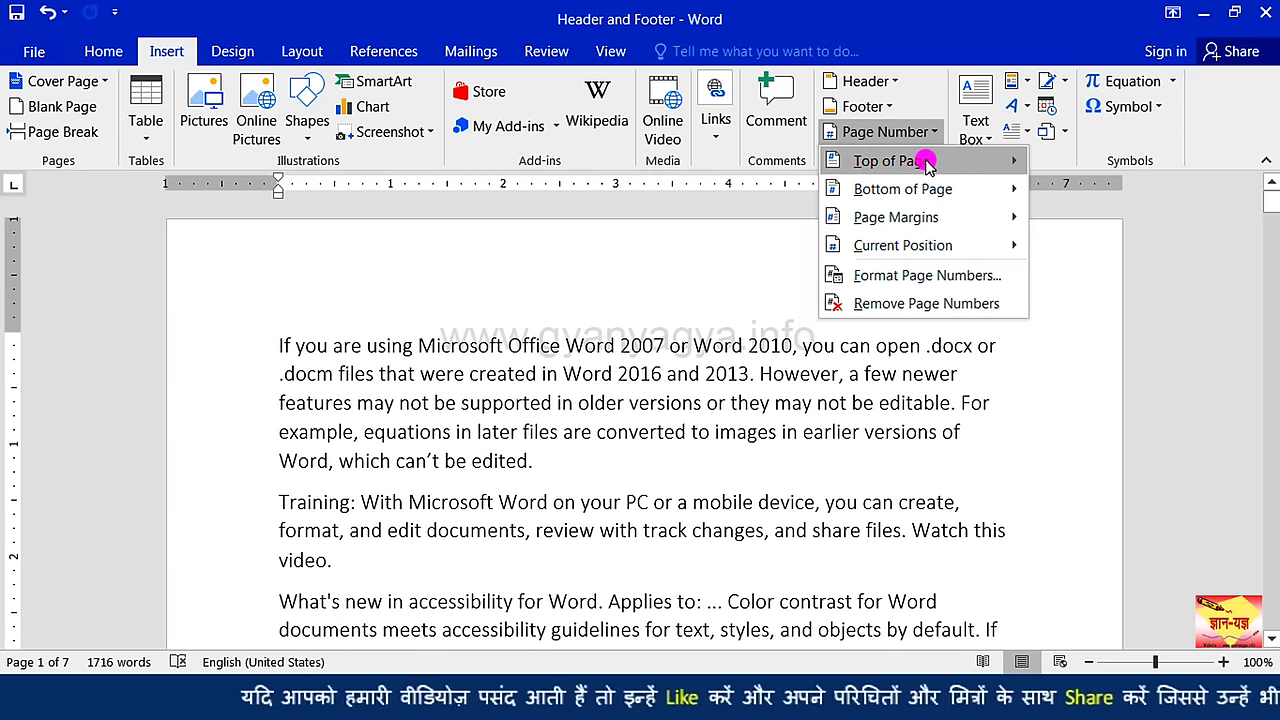
pyautogui.moveTo(926, 165)
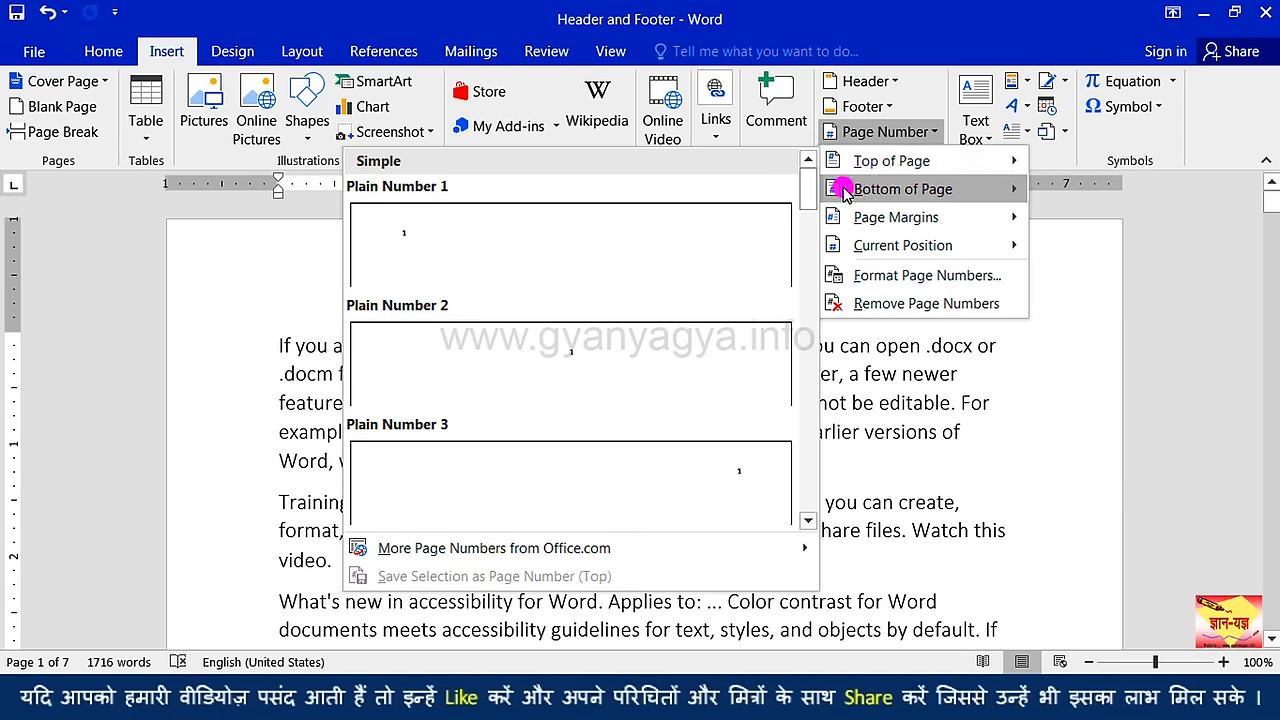
pyautogui.click(670, 475)
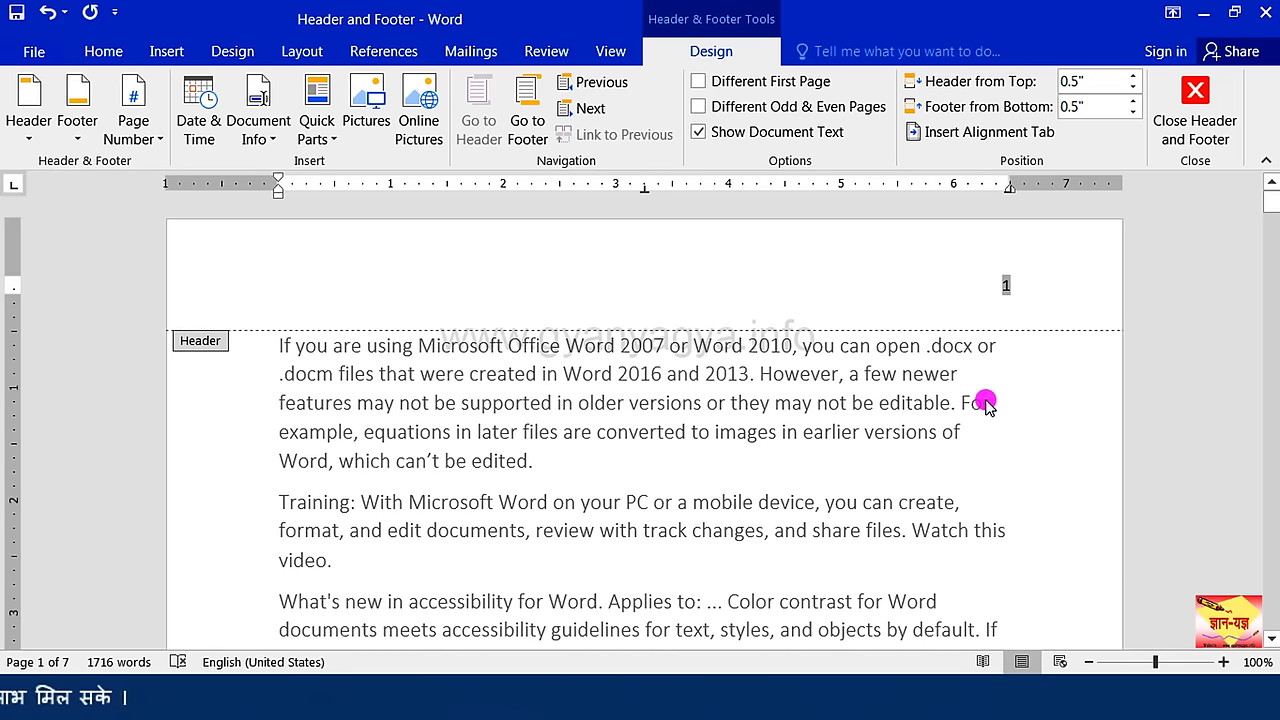
pyautogui.scroll(-1, 985, 402)
pyautogui.scroll(-2, 985, 402)
pyautogui.scroll(-3, 985, 402)
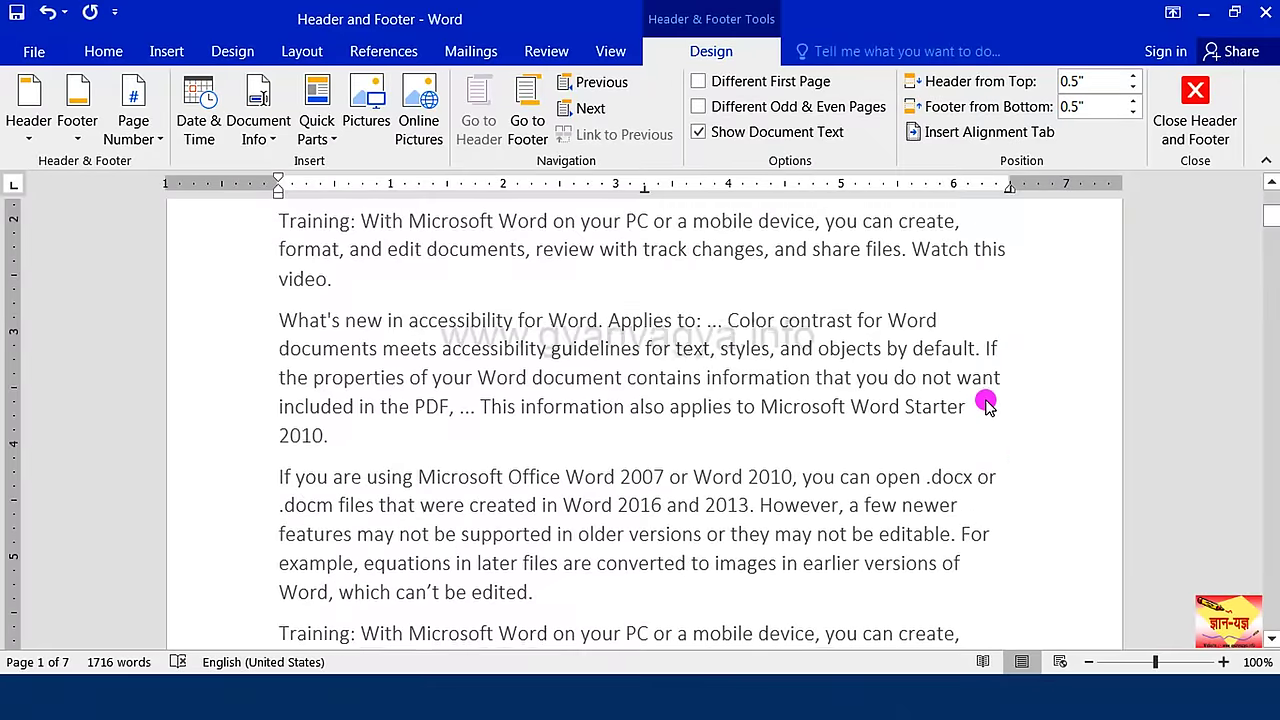
pyautogui.scroll(-2, 985, 402)
pyautogui.scroll(-4, 985, 402)
pyautogui.scroll(-4, 985, 402)
pyautogui.scroll(-1, 985, 402)
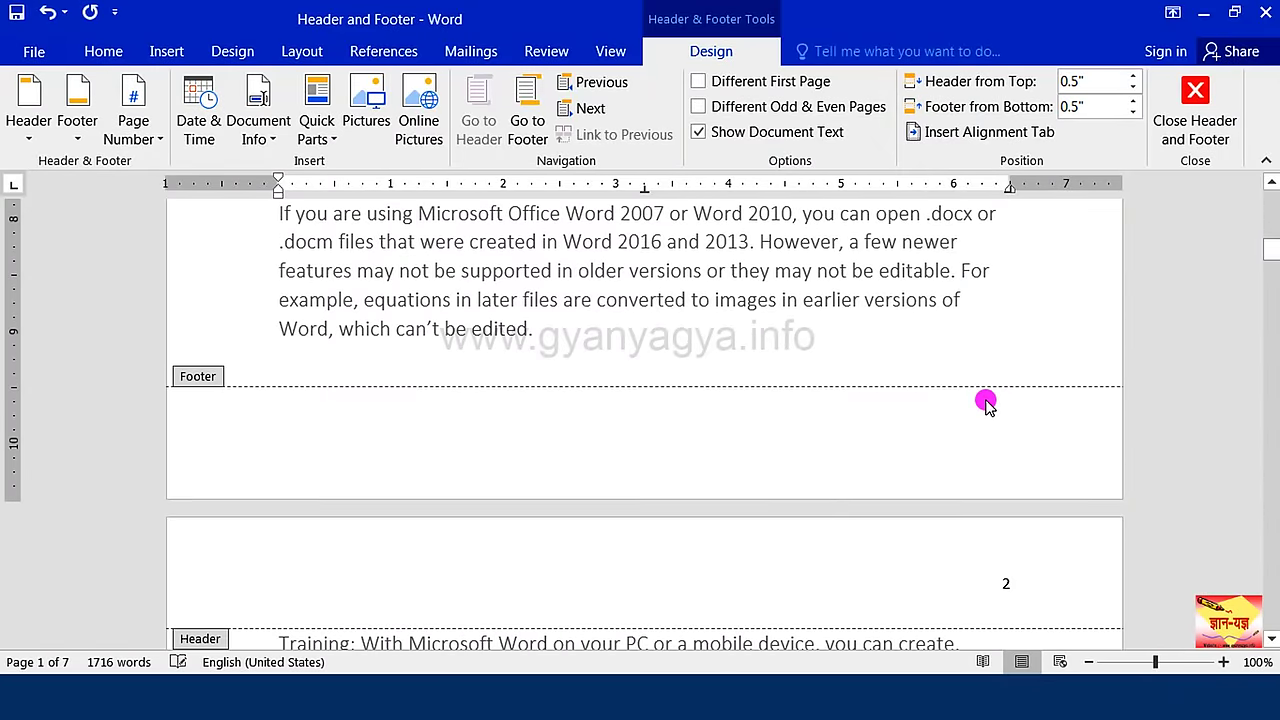
pyautogui.scroll(-3, 986, 404)
pyautogui.scroll(-1, 987, 405)
pyautogui.scroll(-4, 980, 450)
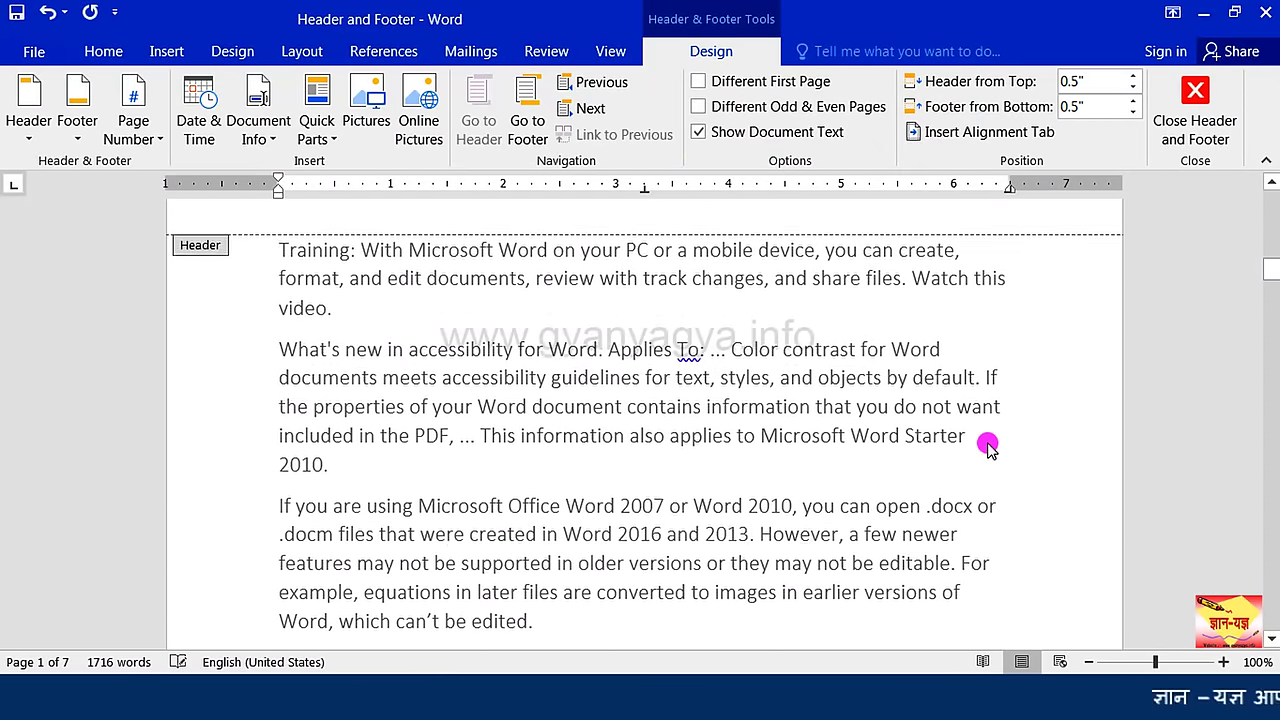
pyautogui.scroll(-6, 986, 443)
pyautogui.scroll(-7, 986, 443)
pyautogui.scroll(-4, 987, 448)
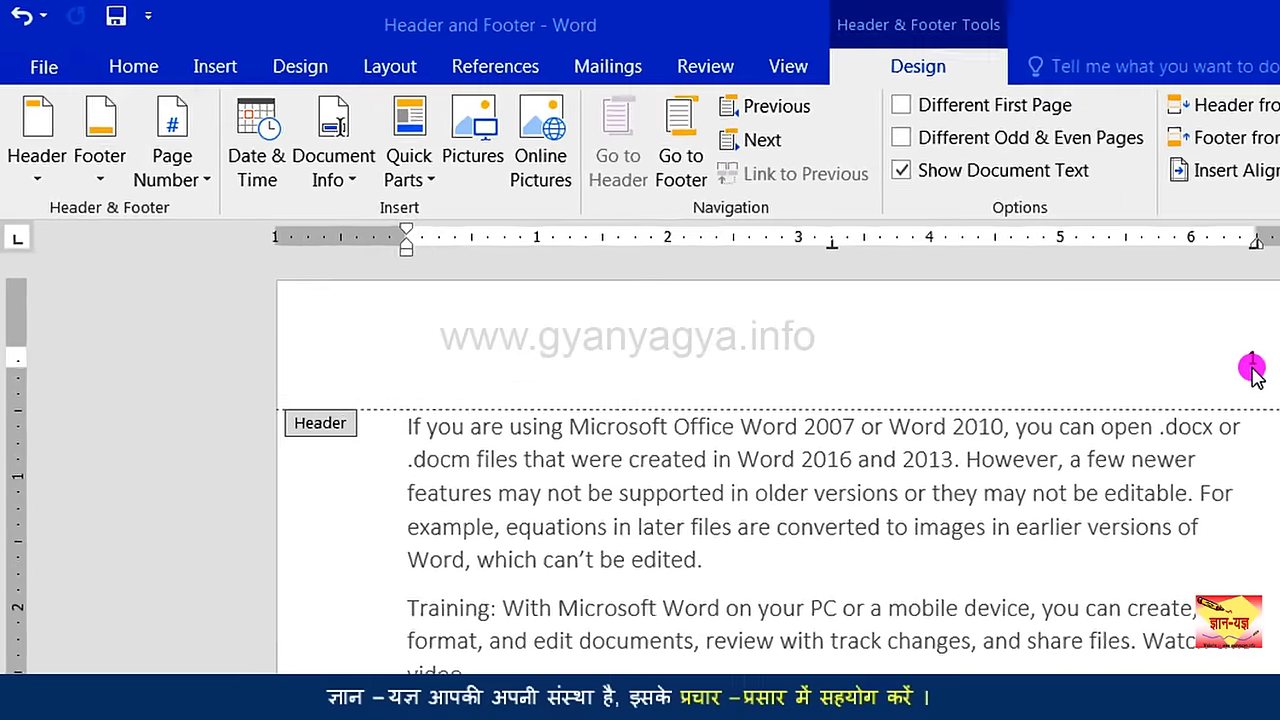
# Remove the existing page numbers and display the Bottom of Page number designs
pyautogui.click(163, 138)
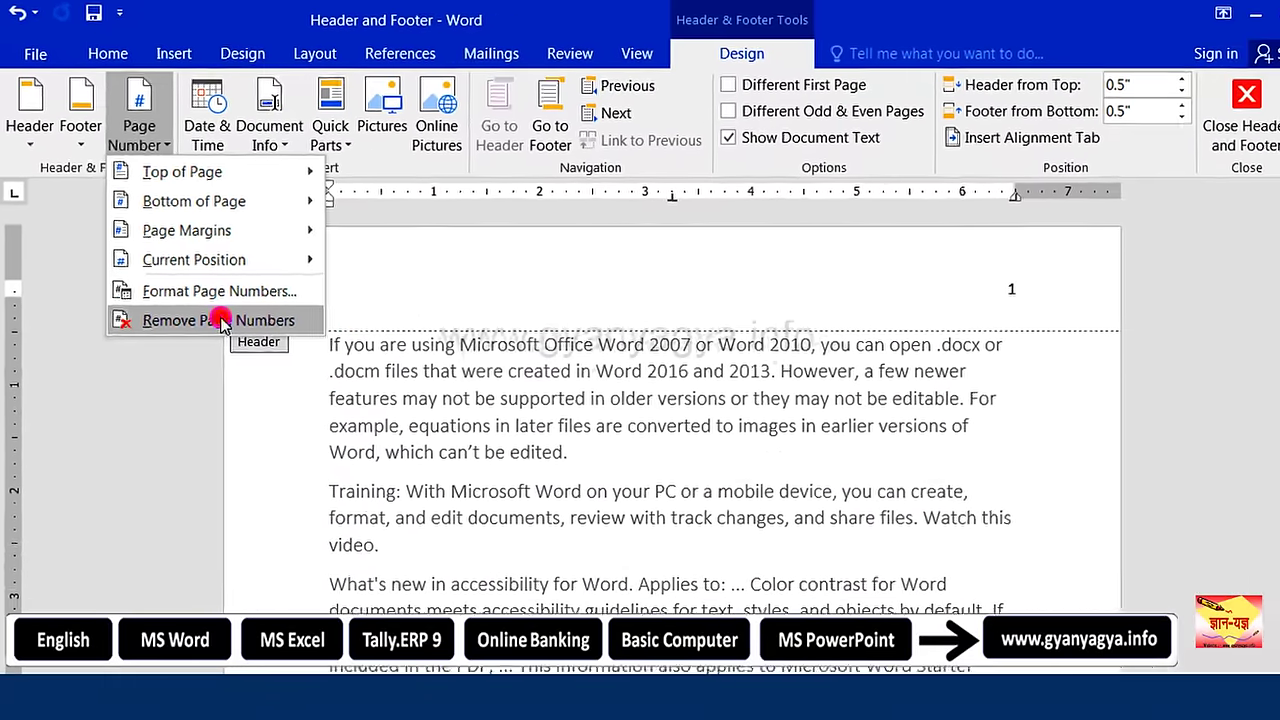
pyautogui.click(380, 548)
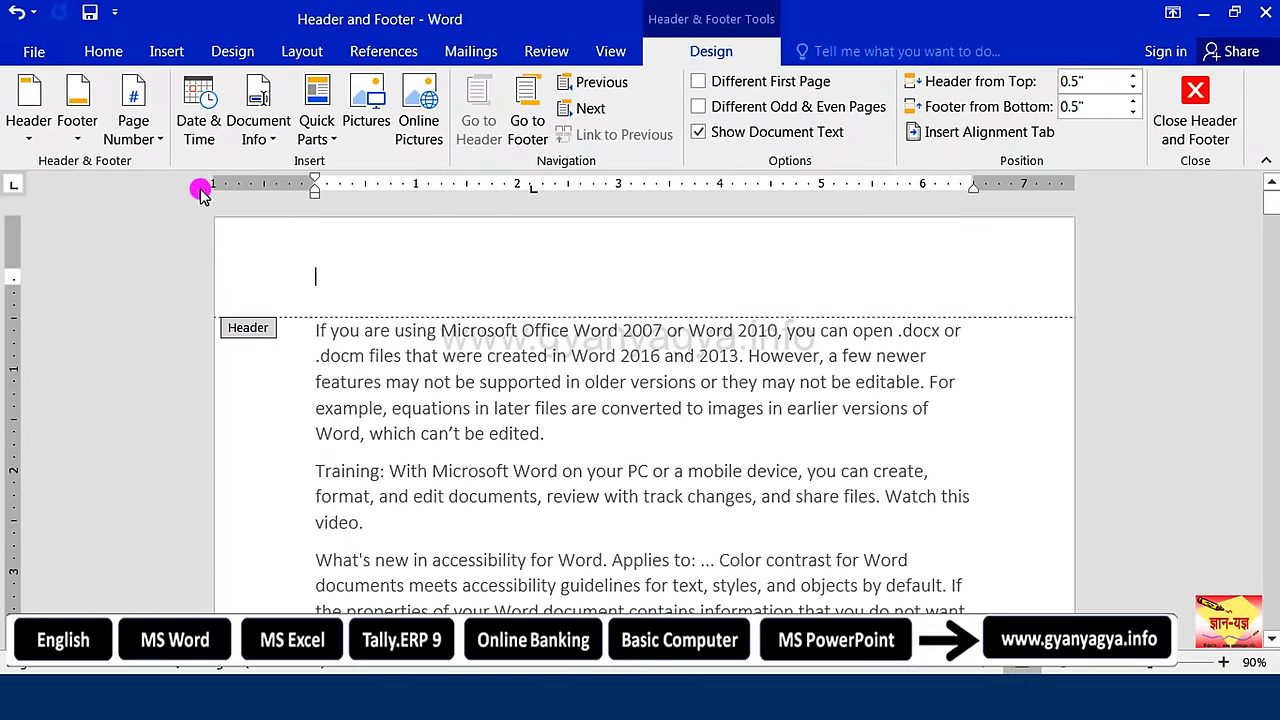
pyautogui.click(161, 143)
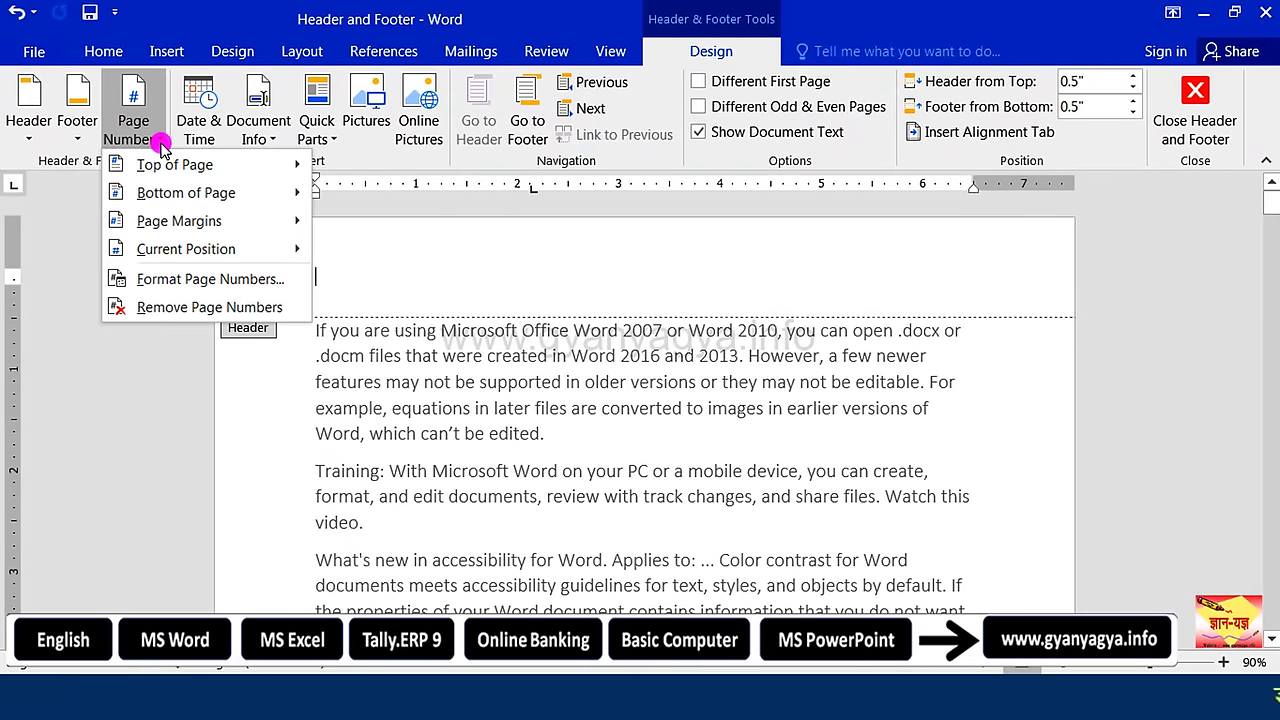
pyautogui.moveTo(176, 197)
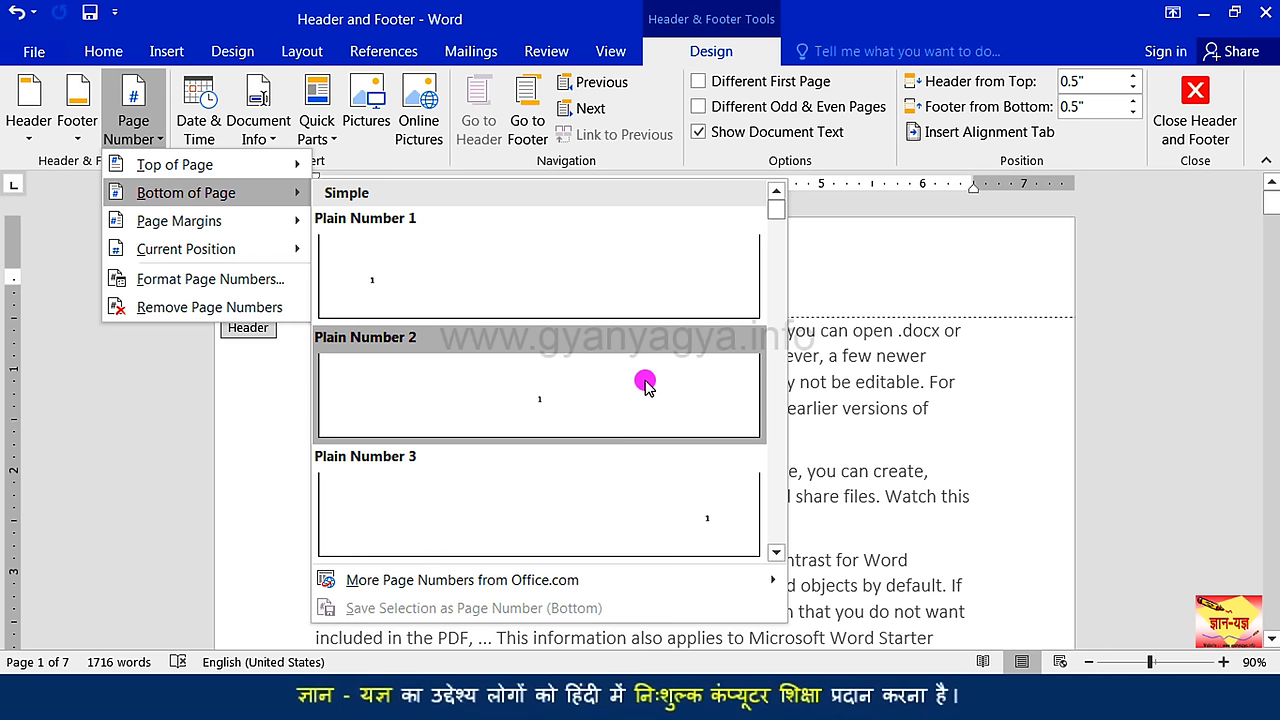
# Insert Plain Number 2 page numbers at the bottom centre and scroll to check they run 1, 2, 3
pyautogui.click(585, 405)
pyautogui.click(677, 546)
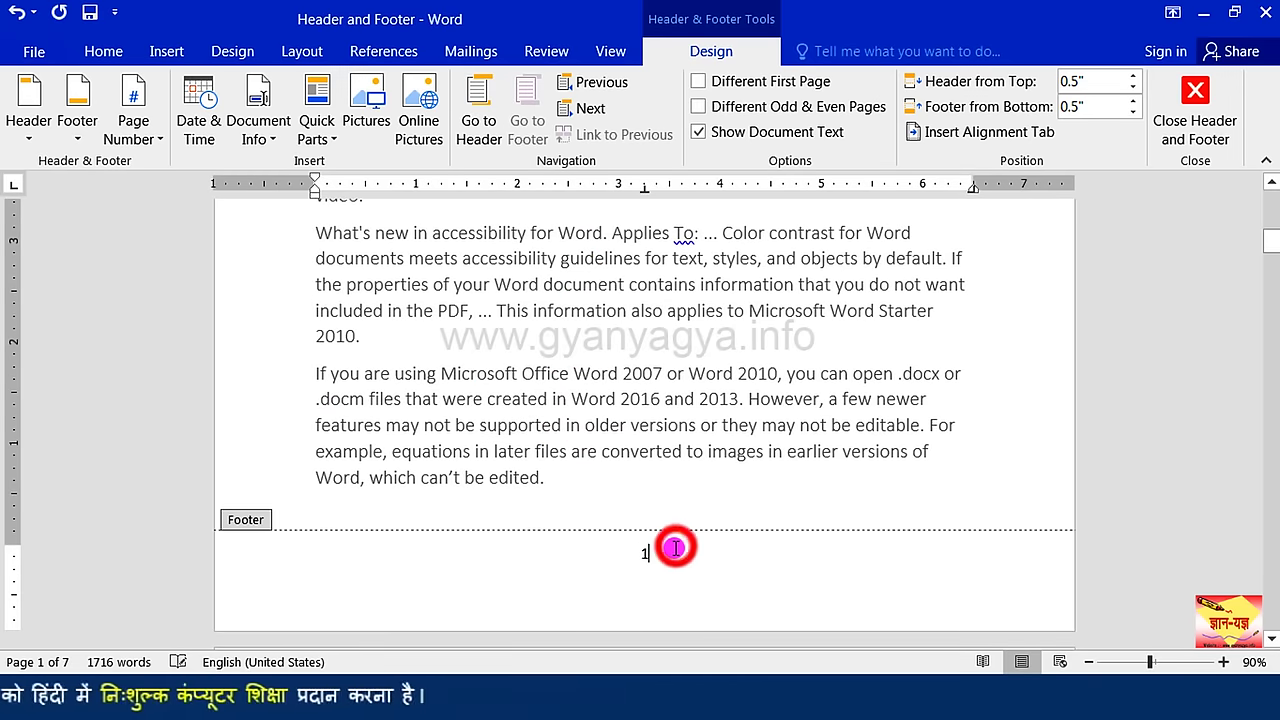
pyautogui.scroll(-2, 674, 543)
pyautogui.scroll(-3, 674, 516)
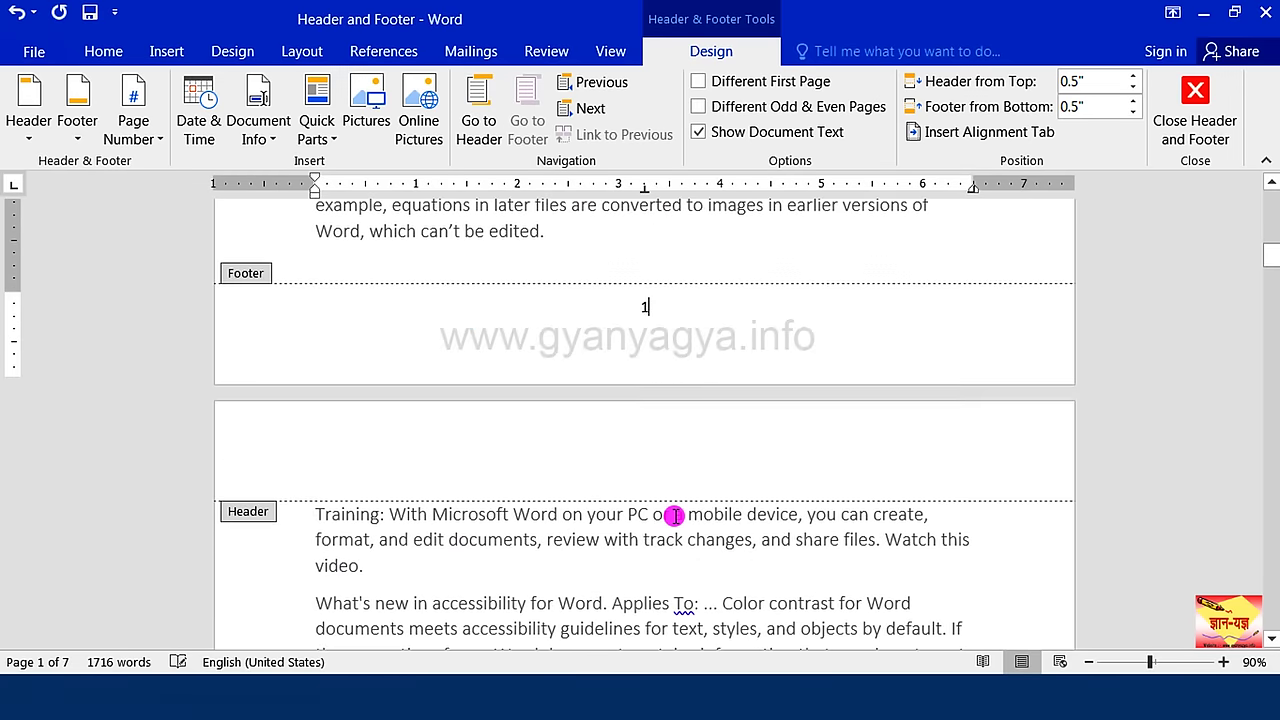
pyautogui.scroll(-2, 674, 516)
pyautogui.scroll(-3, 674, 516)
pyautogui.scroll(-4, 677, 521)
pyautogui.scroll(1, 677, 521)
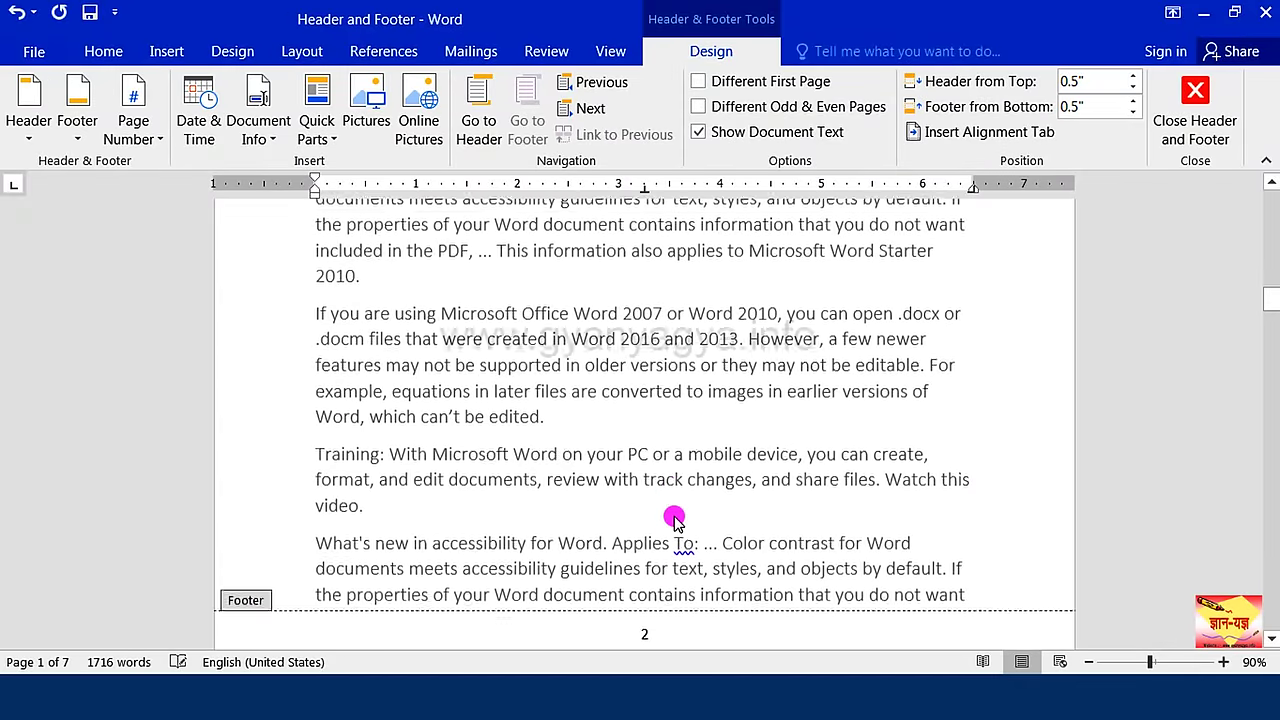
pyautogui.scroll(-4, 674, 516)
pyautogui.scroll(-3, 671, 484)
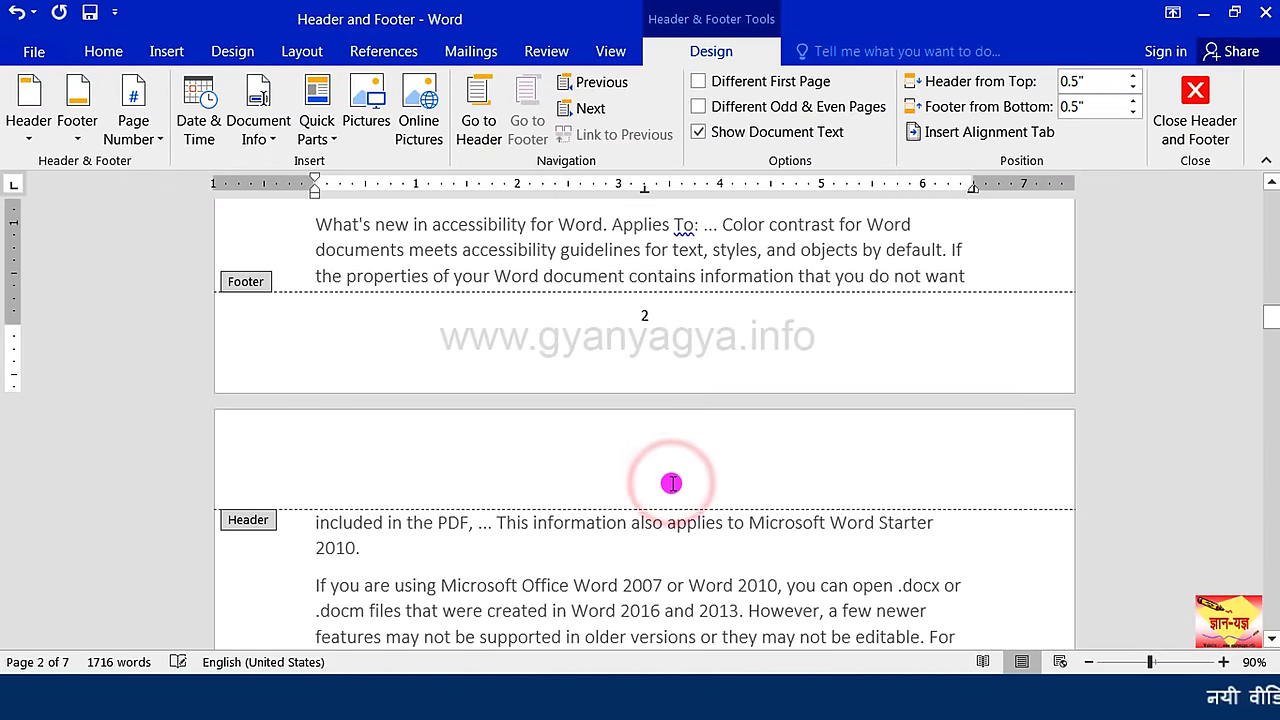
pyautogui.scroll(-2, 671, 484)
pyautogui.scroll(-4, 673, 487)
pyautogui.scroll(-3, 671, 487)
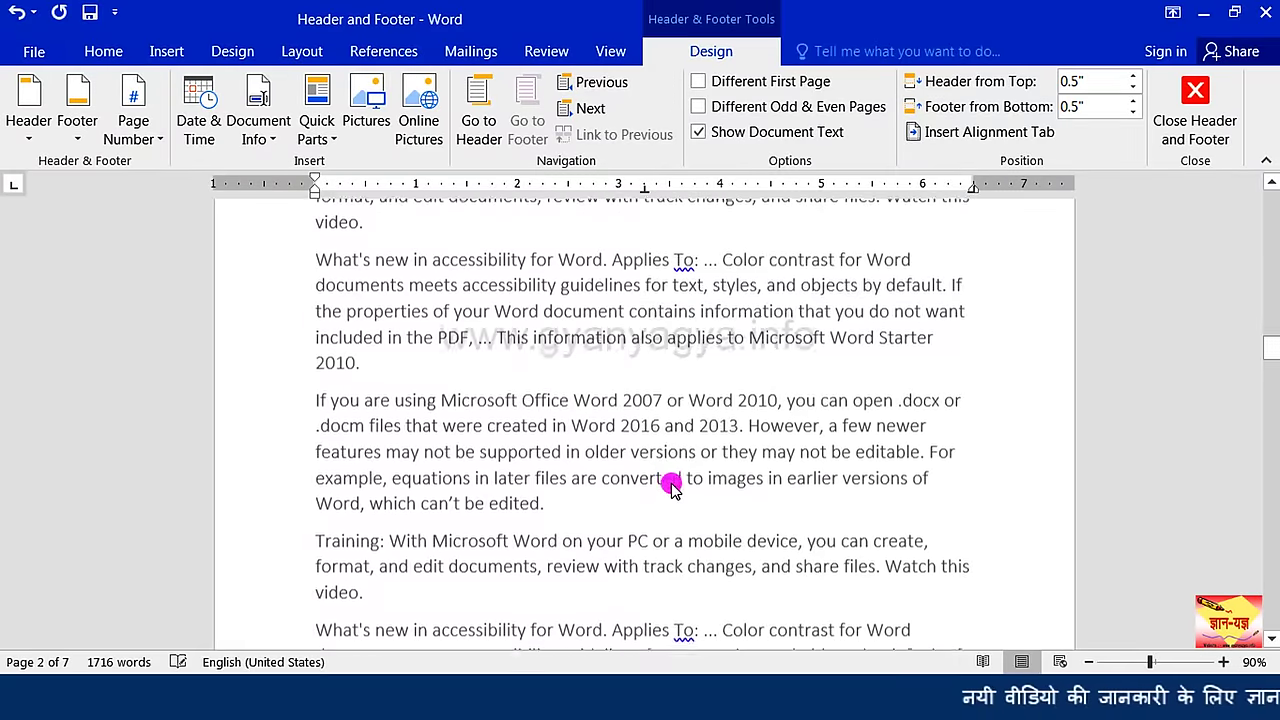
pyautogui.scroll(-1, 666, 537)
pyautogui.scroll(-3, 671, 483)
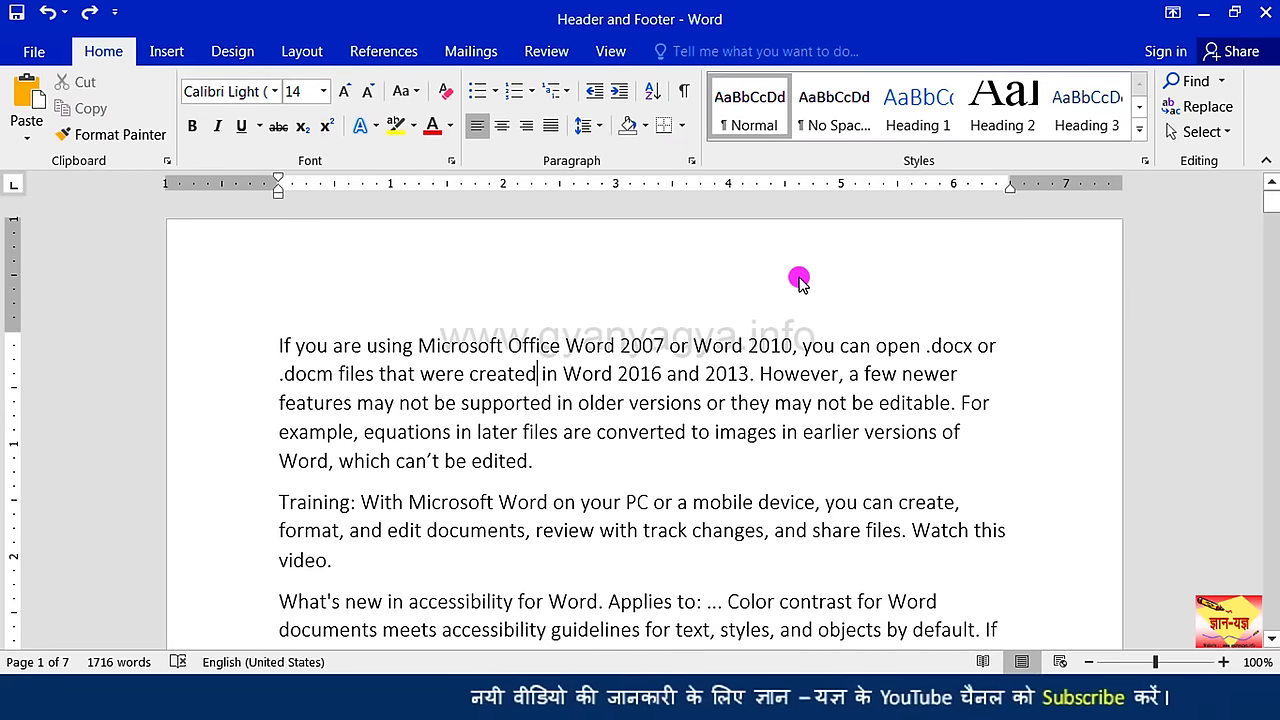
# Set the page number format to uppercase Roman numerals I, II, III in Format Page Numbers
pyautogui.click(172, 58)
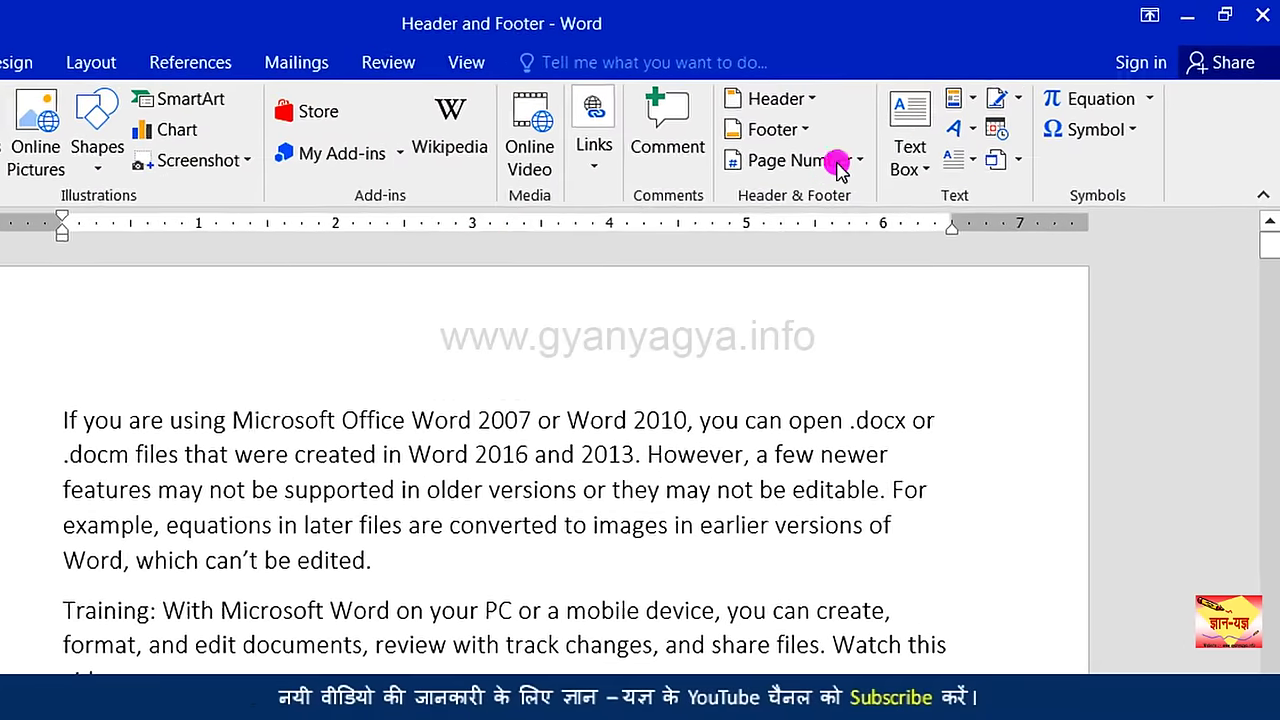
pyautogui.click(920, 133)
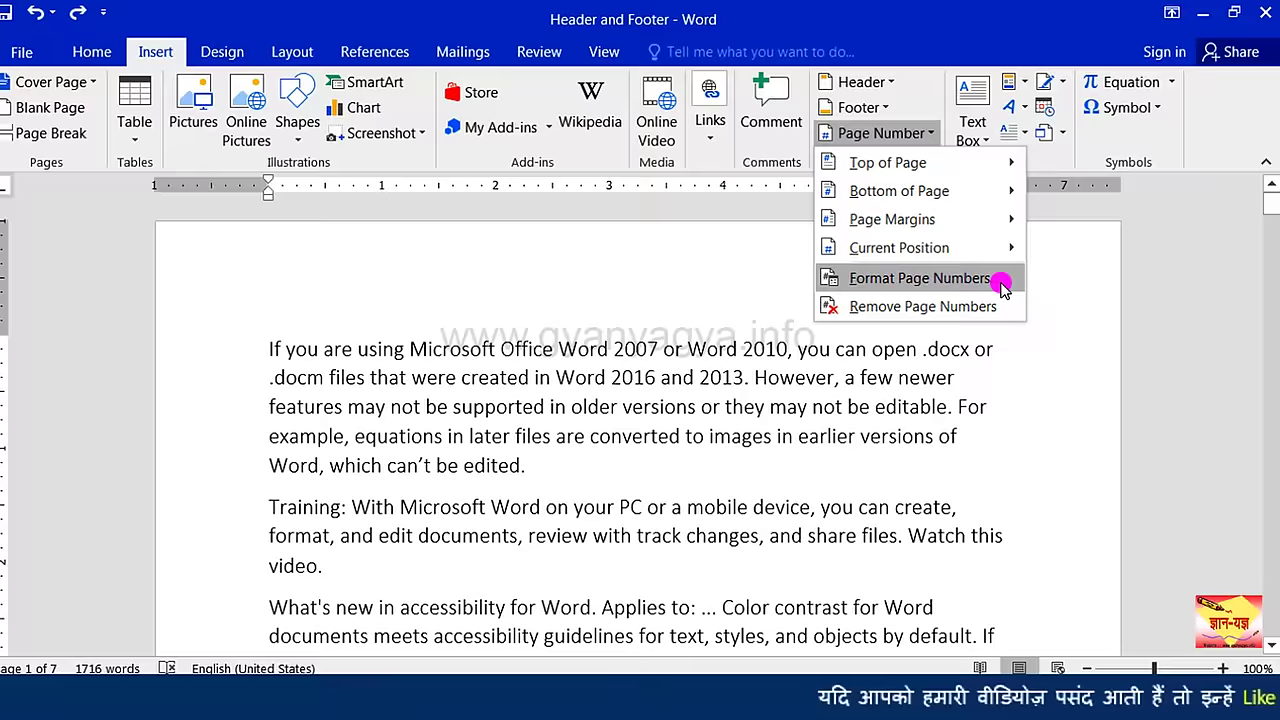
pyautogui.click(866, 420)
pyautogui.click(763, 206)
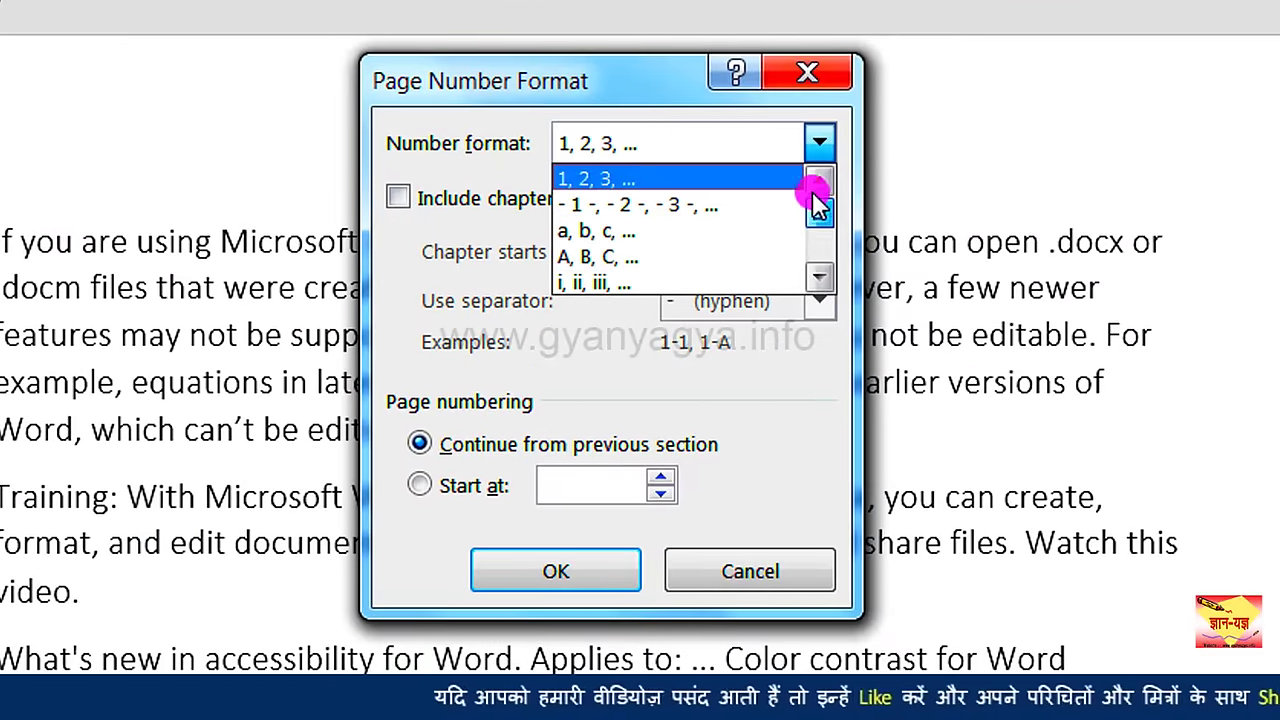
pyautogui.moveTo(818, 205); pyautogui.dragTo(820, 248)
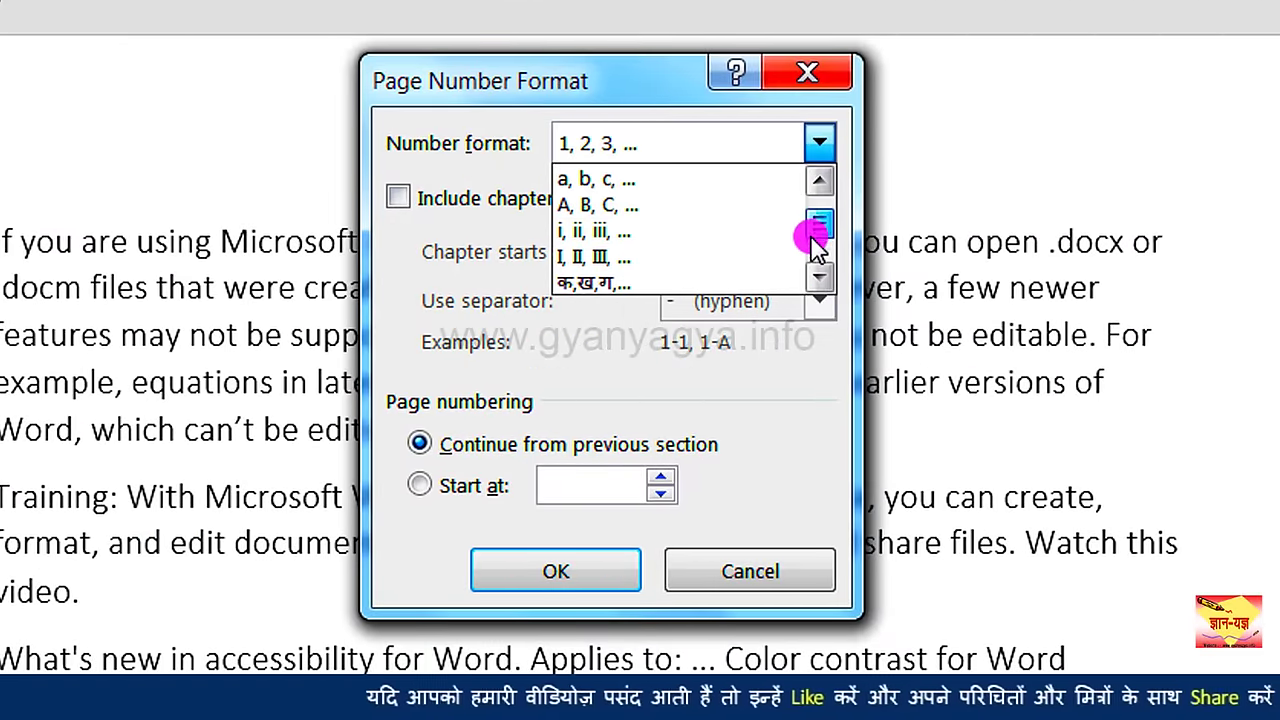
pyautogui.click(618, 205)
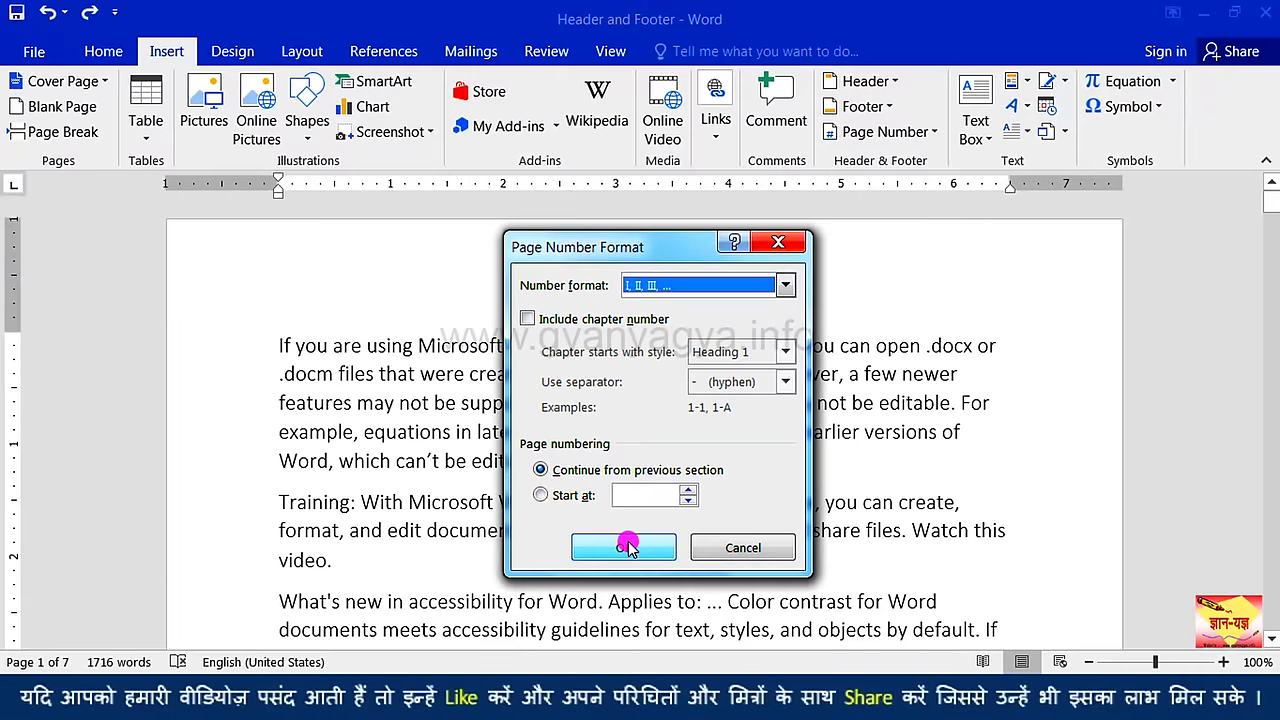
pyautogui.click(624, 547)
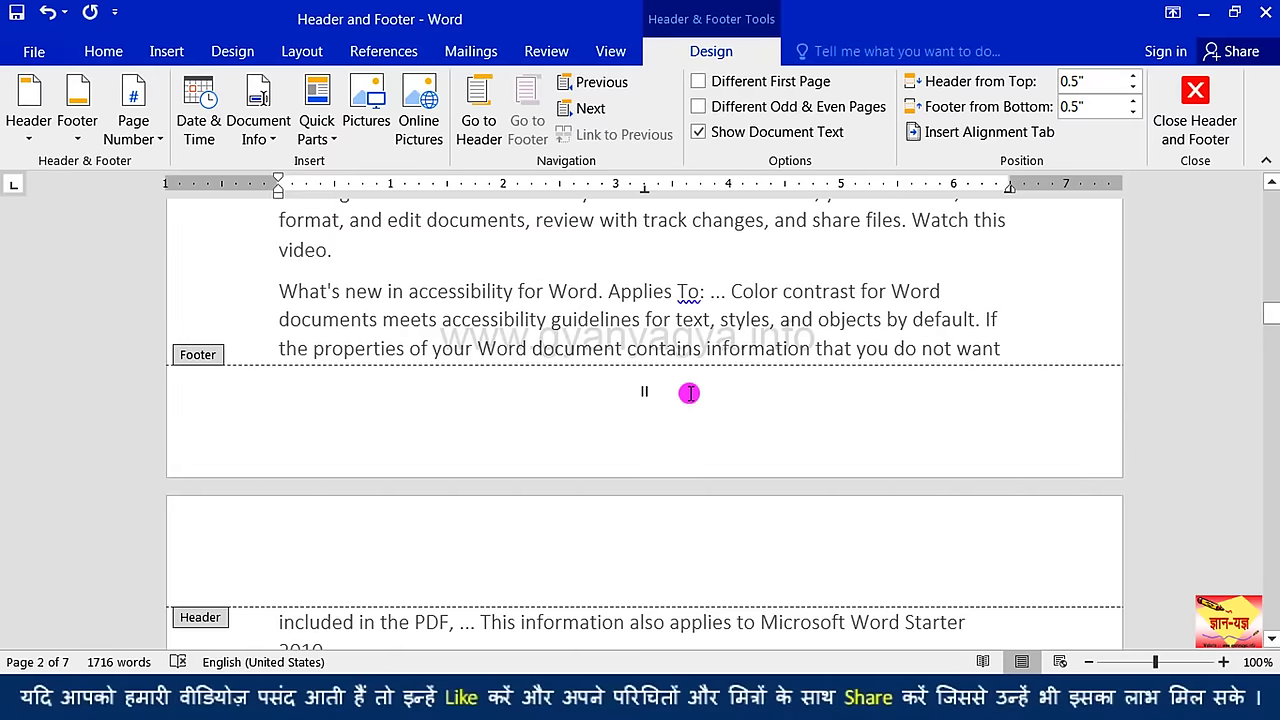
pyautogui.scroll(-1, 690, 393)
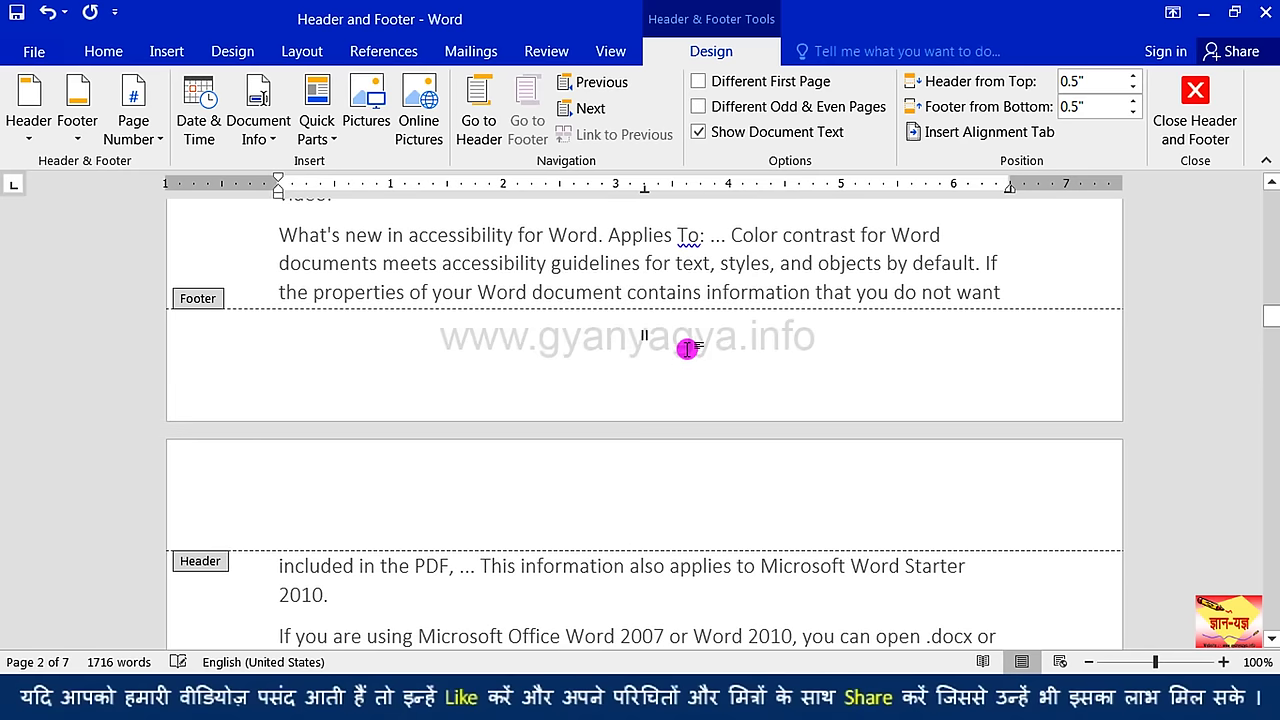
pyautogui.scroll(-1, 700, 347)
pyautogui.scroll(-3, 700, 346)
pyautogui.scroll(-2, 694, 349)
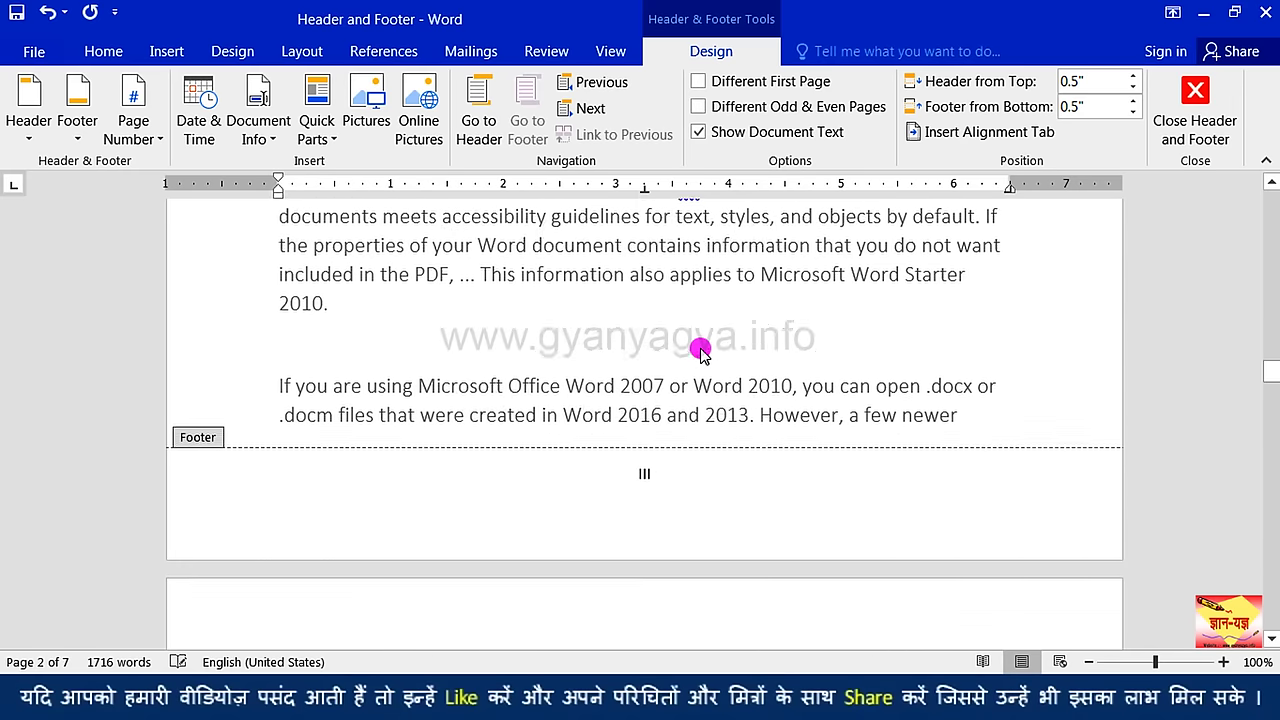
pyautogui.scroll(-1, 694, 346)
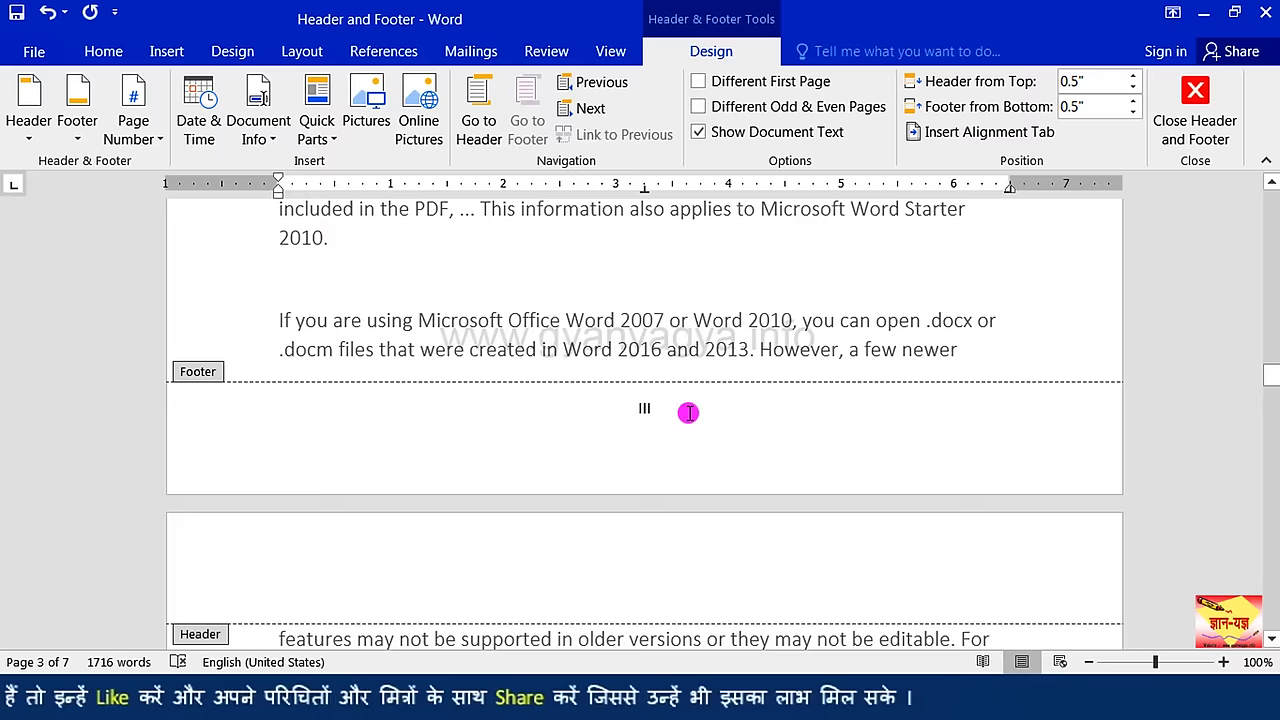
pyautogui.click(688, 412)
pyautogui.scroll(-1, 688, 412)
pyautogui.scroll(-3, 688, 412)
pyautogui.scroll(-3, 688, 413)
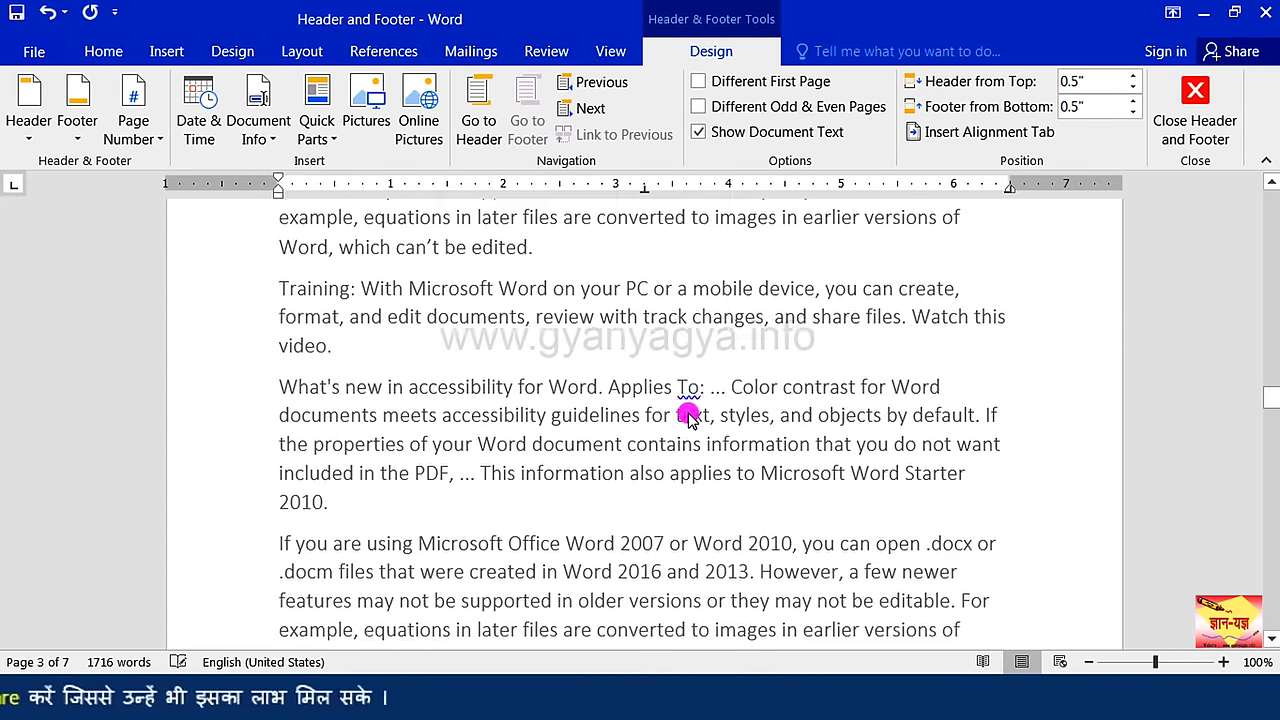
pyautogui.scroll(-3, 688, 415)
pyautogui.scroll(-3, 688, 415)
pyautogui.scroll(-2, 688, 415)
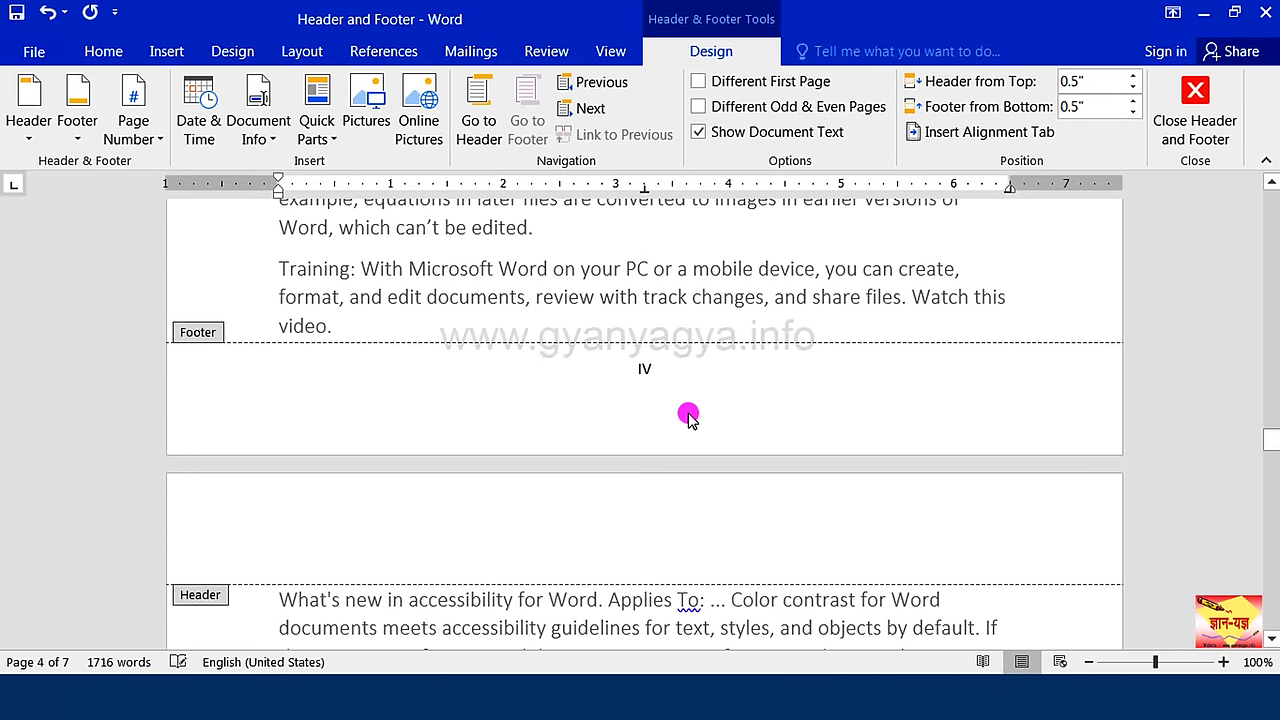